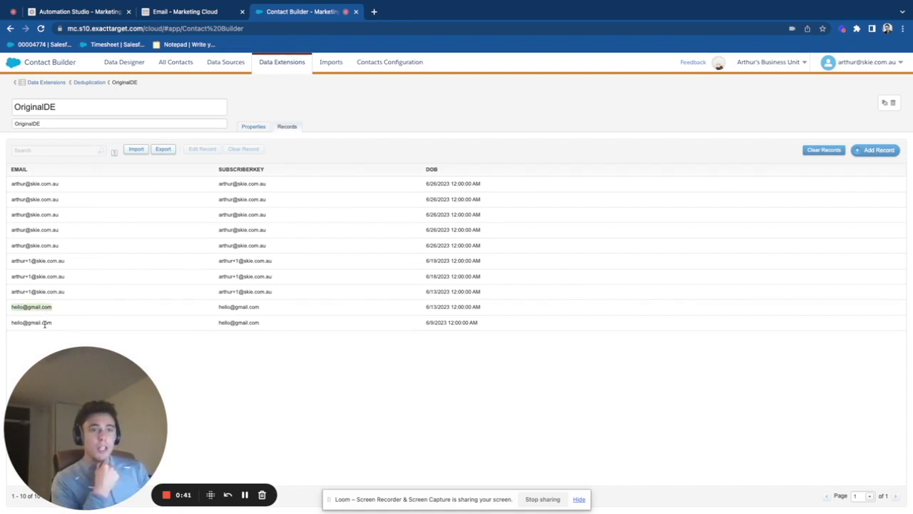
# Inspect a duplicated email value in OriginalDE's records, then return to the Deduplication folder list.
pyautogui.tripleClick(52, 215)
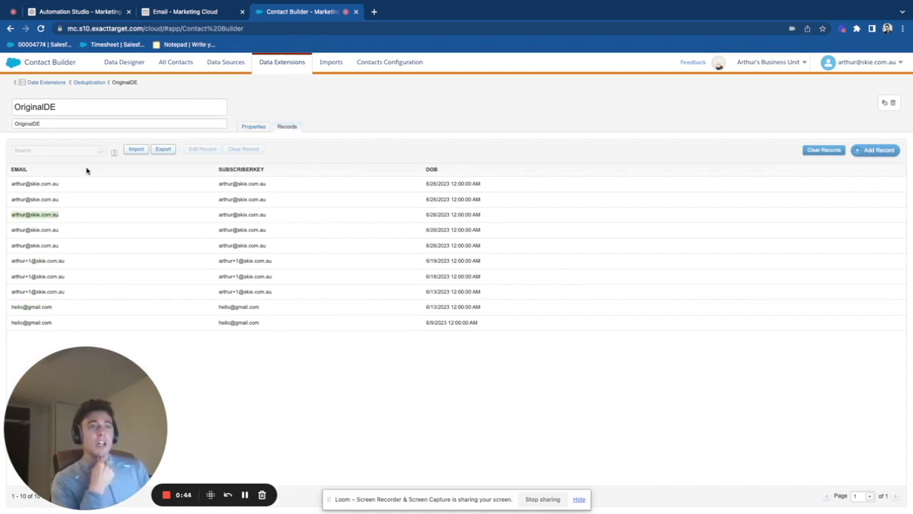
pyautogui.click(88, 84)
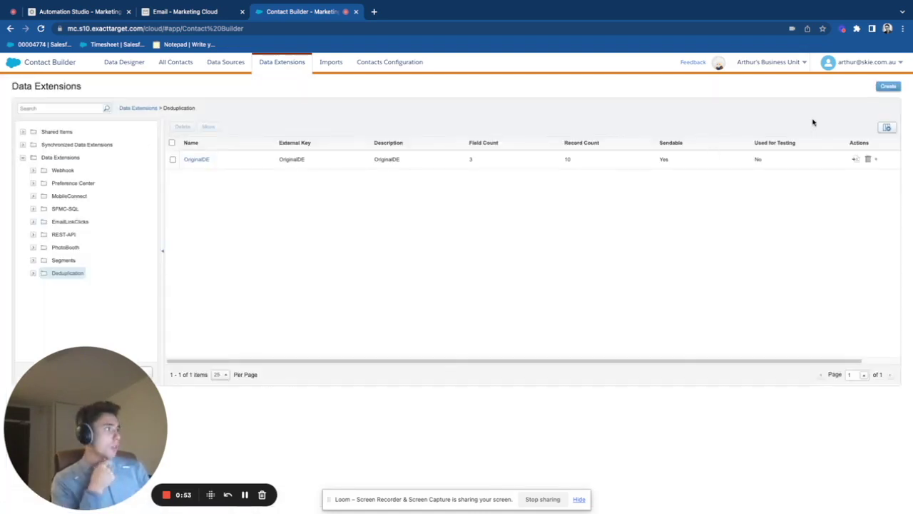
# Start a sendable data extension named DedupeDE, using DedupeDE as its external key and description.
pyautogui.click(889, 86)
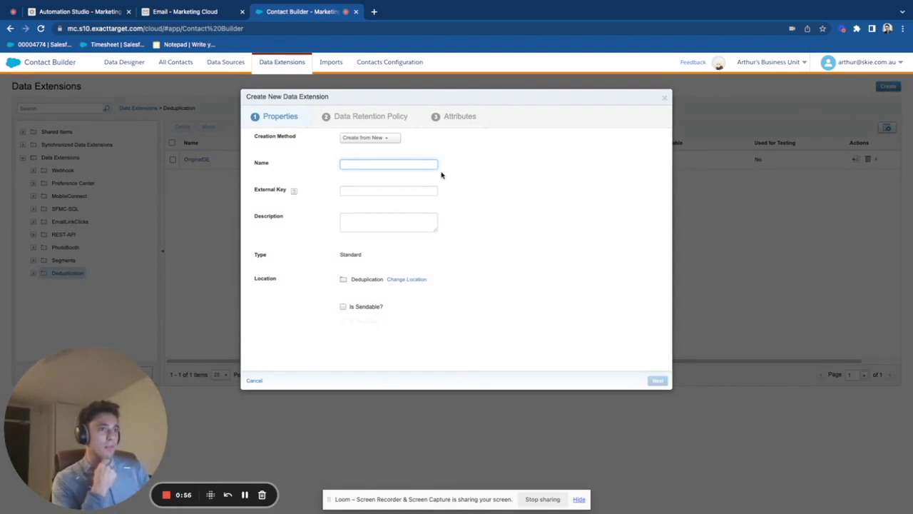
pyautogui.write('Dedupe')
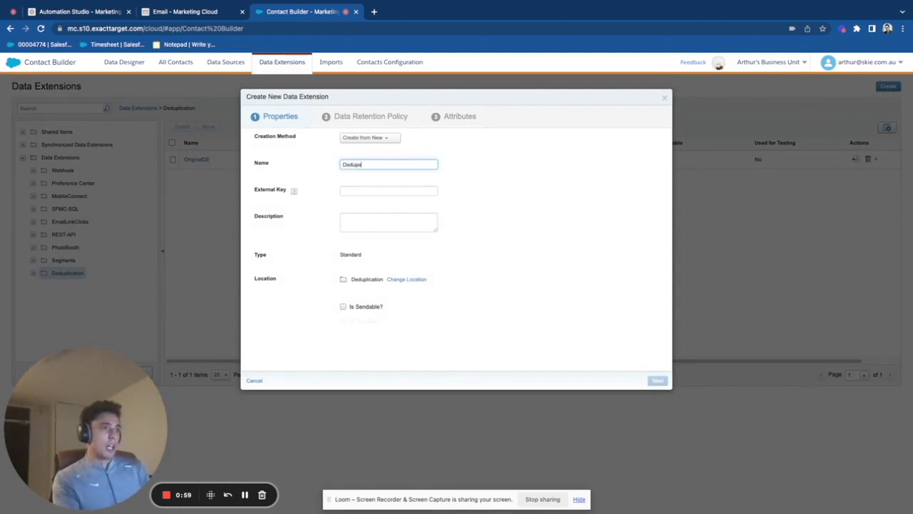
pyautogui.write('DE')
pyautogui.hotkey('ctrl', 'a')
pyautogui.hotkey('ctrl', 'c')
pyautogui.click(411, 192)
pyautogui.hotkey('ctrl', 'v')
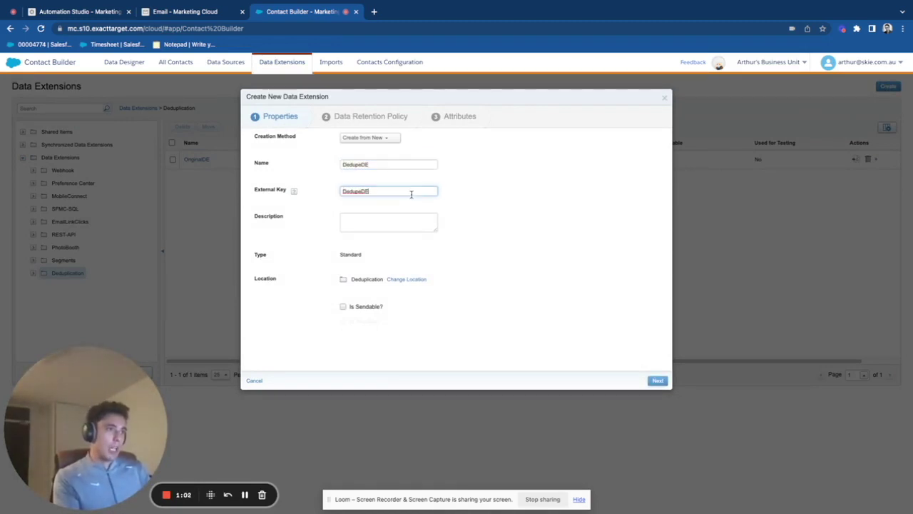
pyautogui.click(401, 220)
pyautogui.hotkey('ctrl', 'v')
pyautogui.click(365, 306)
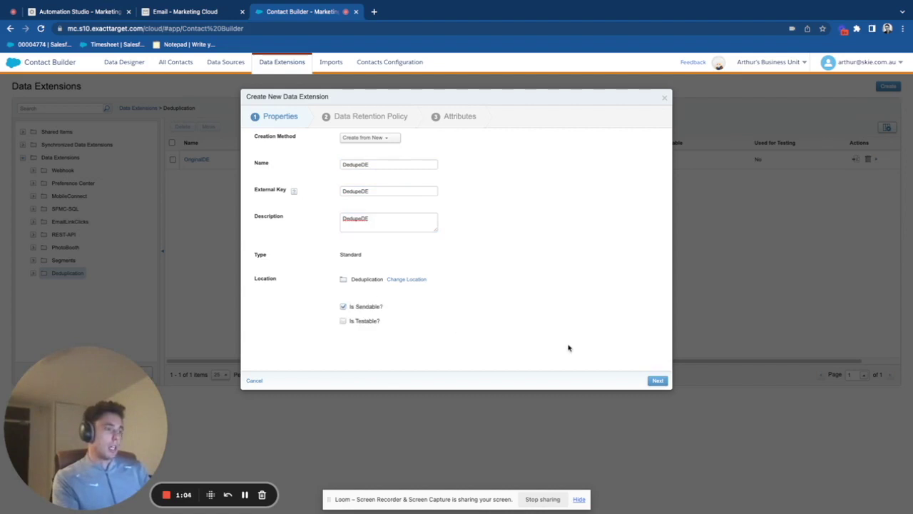
# Add attributes EMAIL (Email Address), SUBSCRIBERKEY, and DOB (Date).
pyautogui.click(650, 380)
pyautogui.click(651, 381)
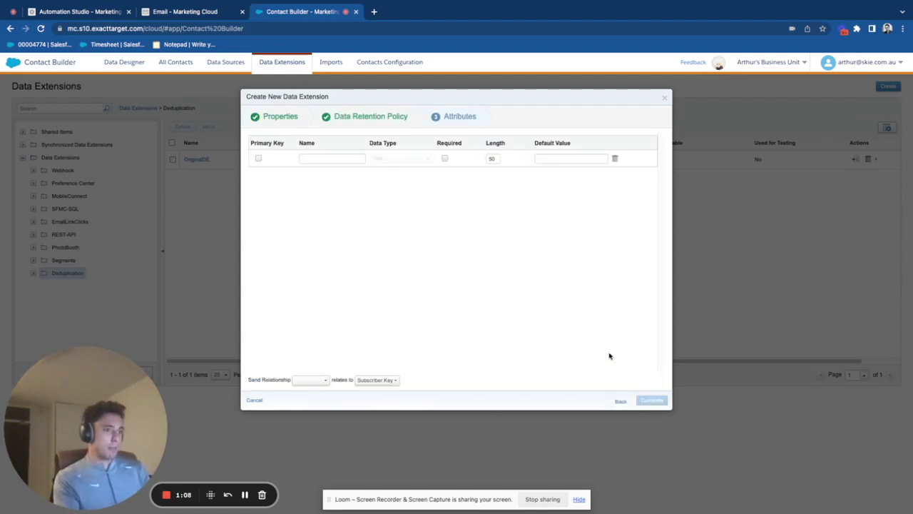
pyautogui.click(340, 159)
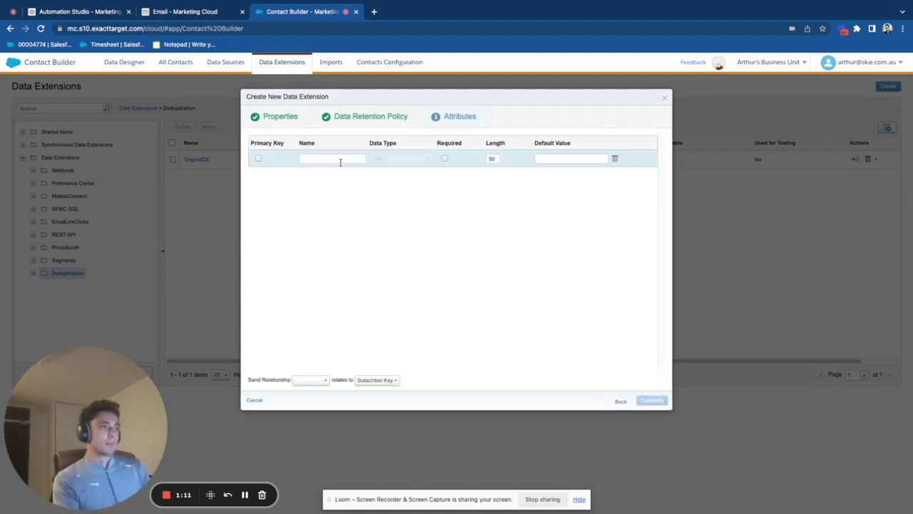
pyautogui.write('EMAIL')
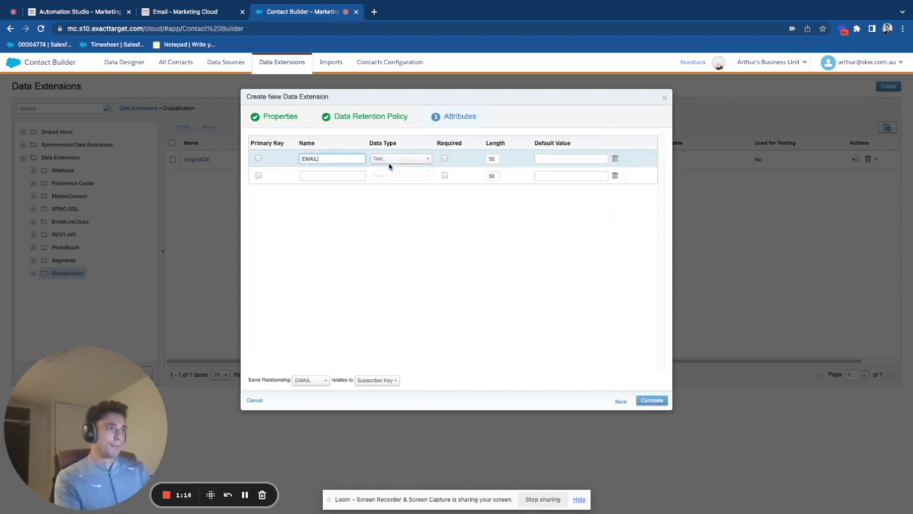
pyautogui.click(392, 158)
pyautogui.click(391, 206)
pyautogui.click(349, 176)
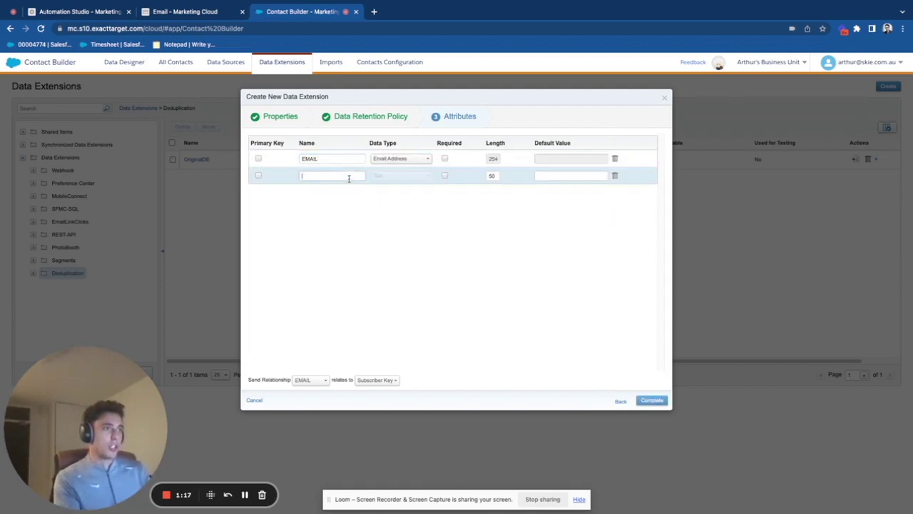
pyautogui.write('SUBSCRIBERKEY')
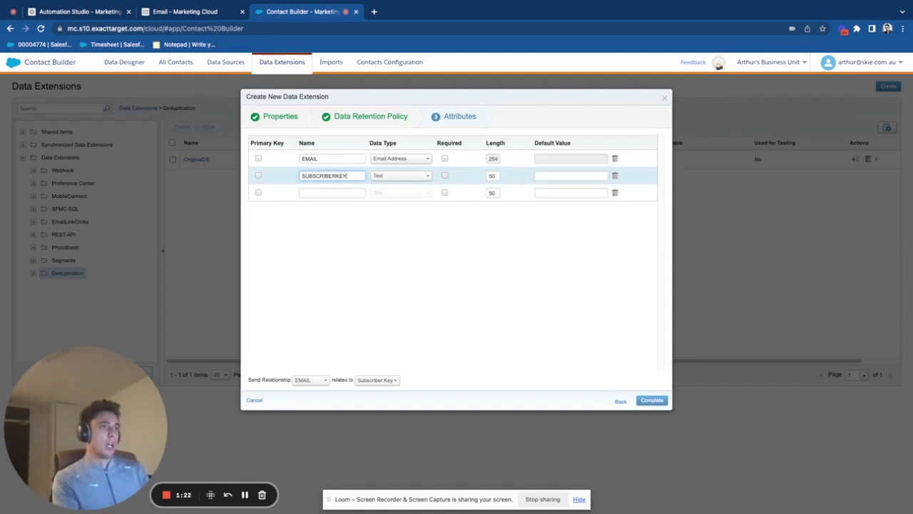
pyautogui.click(360, 190)
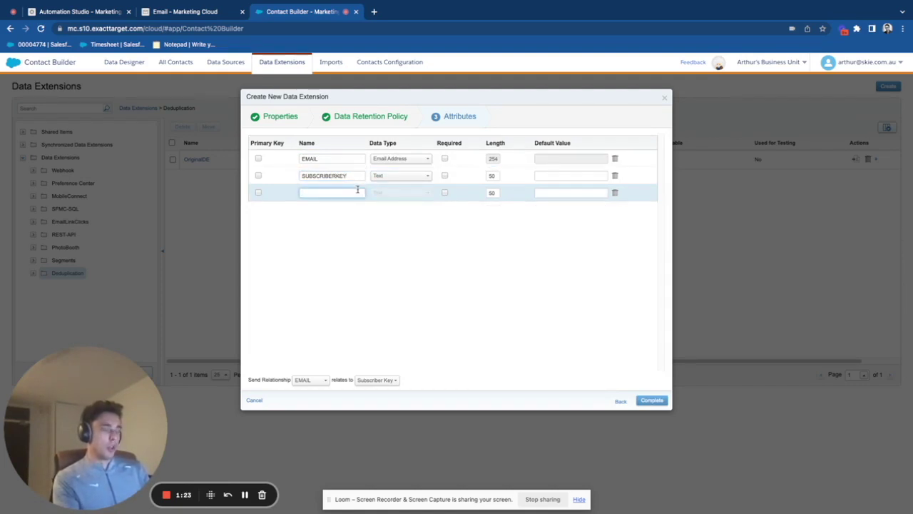
pyautogui.write('DOB')
pyautogui.click(399, 193)
pyautogui.click(397, 224)
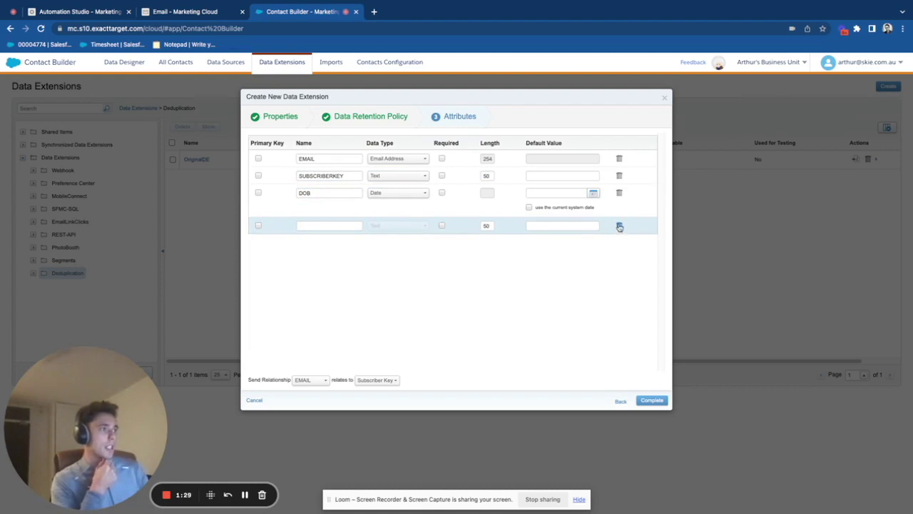
# Relate subscribers via SUBSCRIBERKEY, make it the primary key, and complete DedupeDE.
pyautogui.click(307, 381)
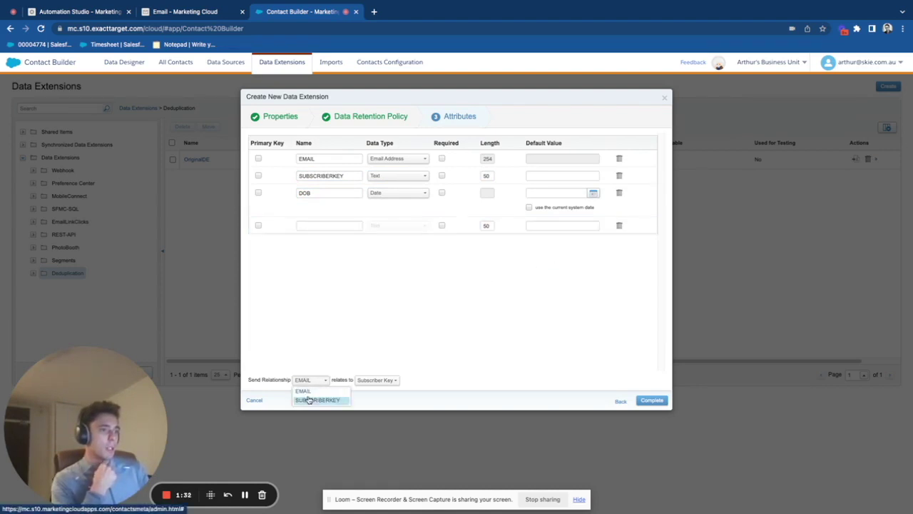
pyautogui.click(309, 400)
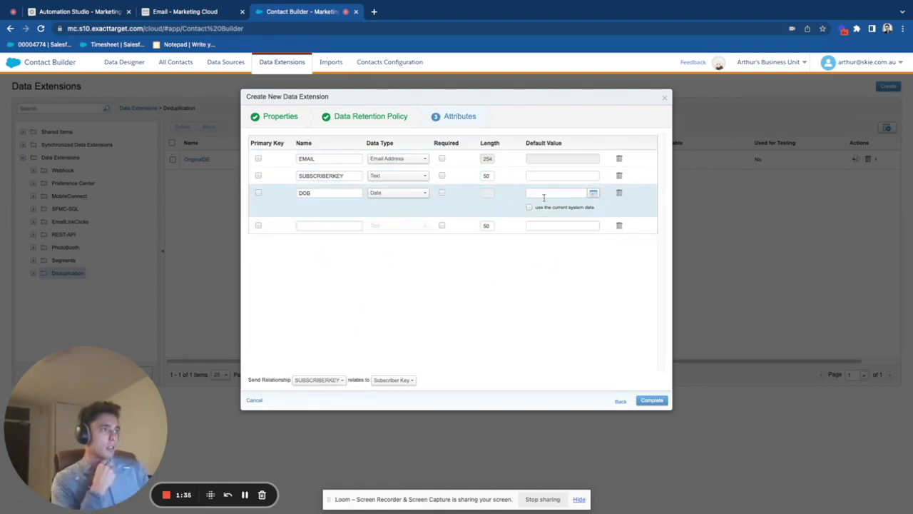
pyautogui.click(260, 177)
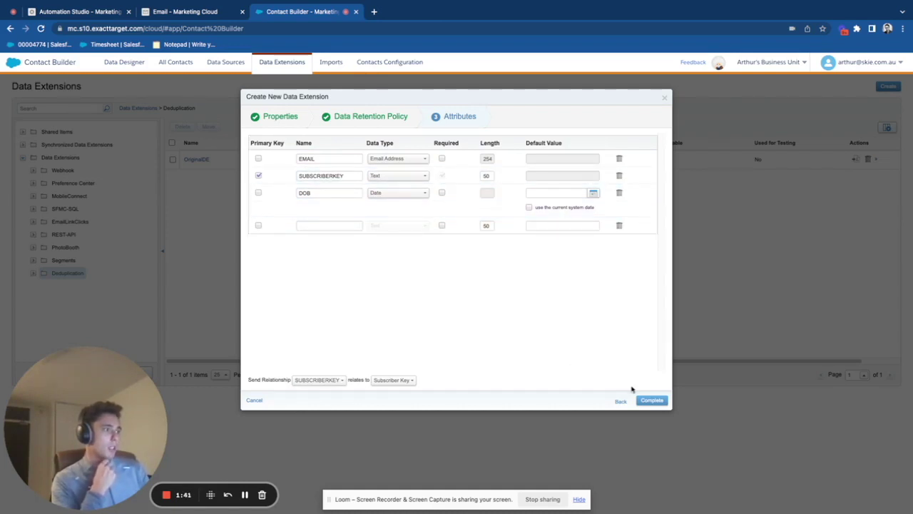
pyautogui.click(651, 399)
pyautogui.click(535, 145)
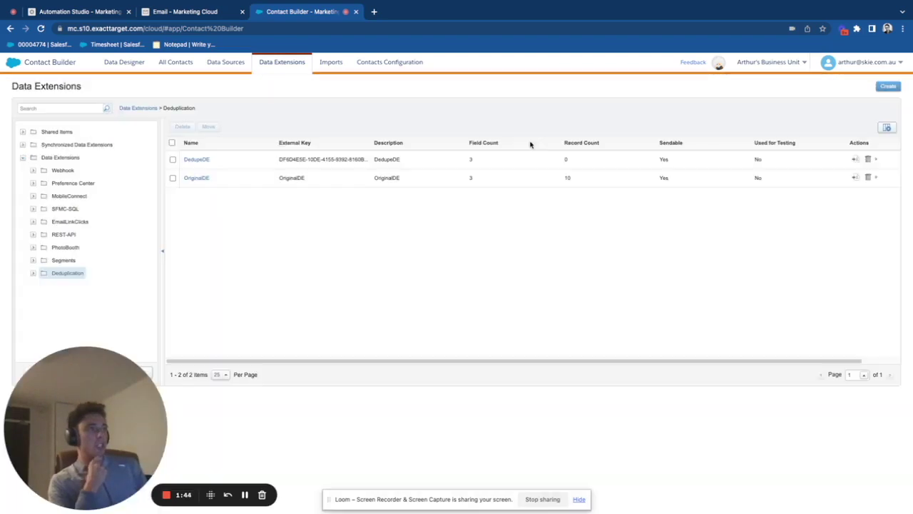
pyautogui.click(195, 179)
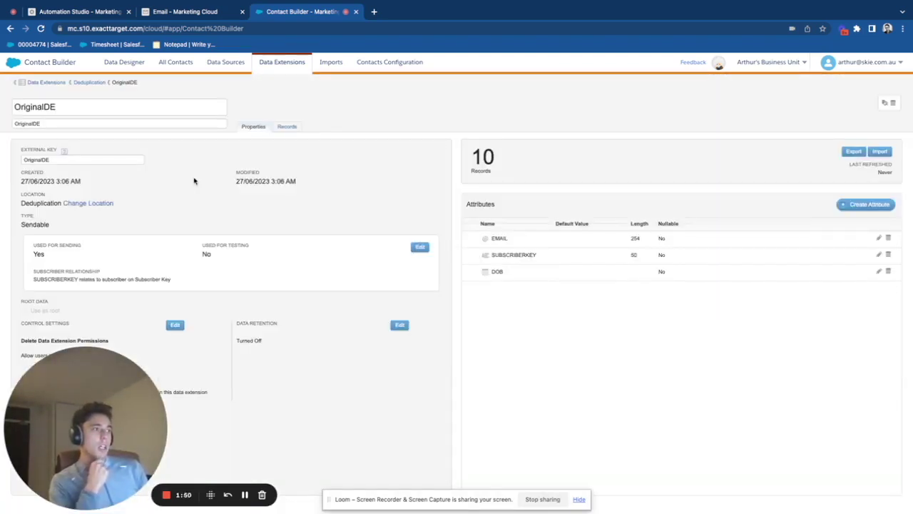
pyautogui.click(287, 126)
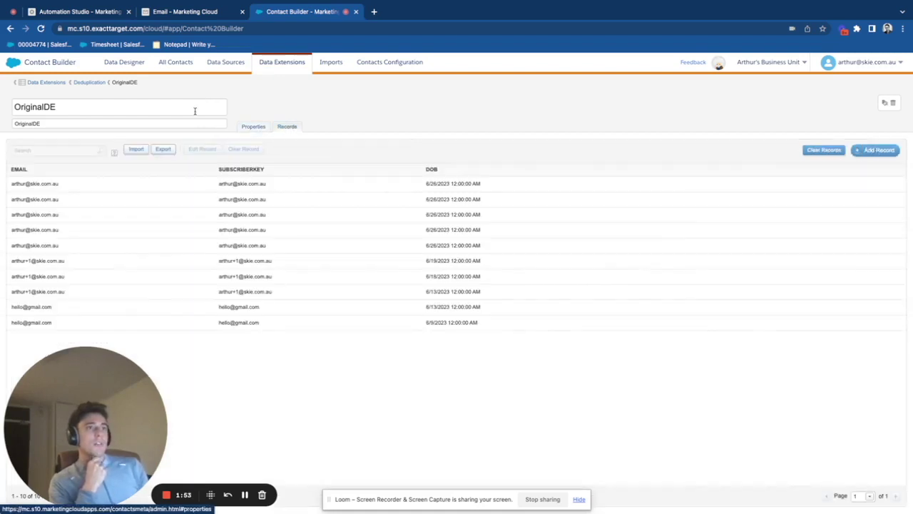
pyautogui.click(97, 83)
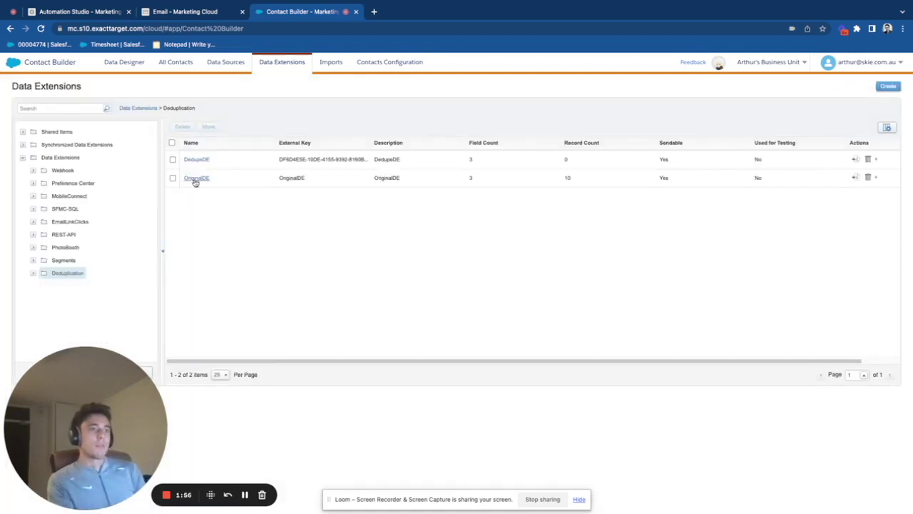
pyautogui.click(172, 159)
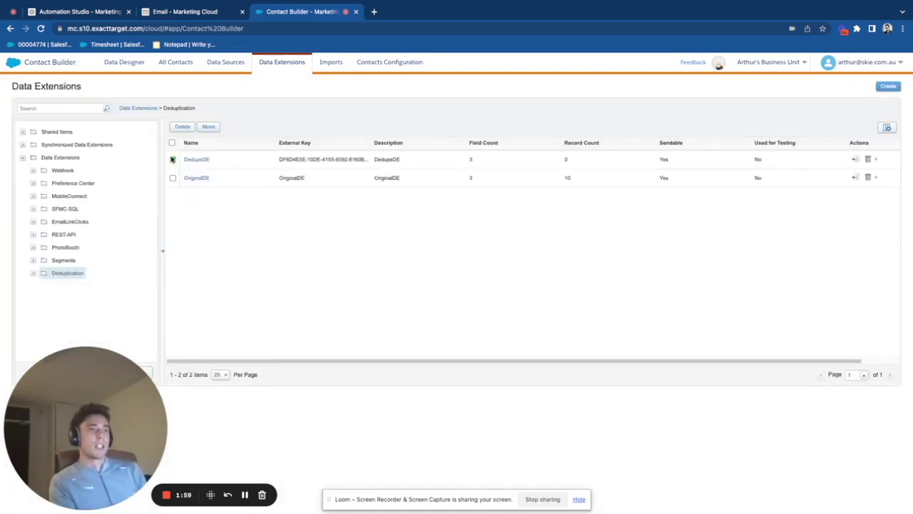
pyautogui.click(172, 159)
pyautogui.click(171, 178)
pyautogui.click(172, 178)
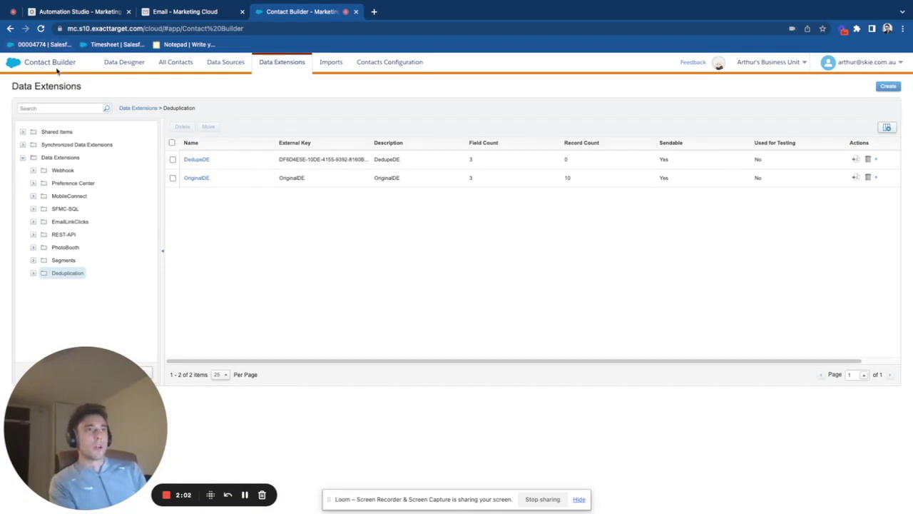
pyautogui.moveTo(67, 12); pyautogui.dragTo(279, 19)
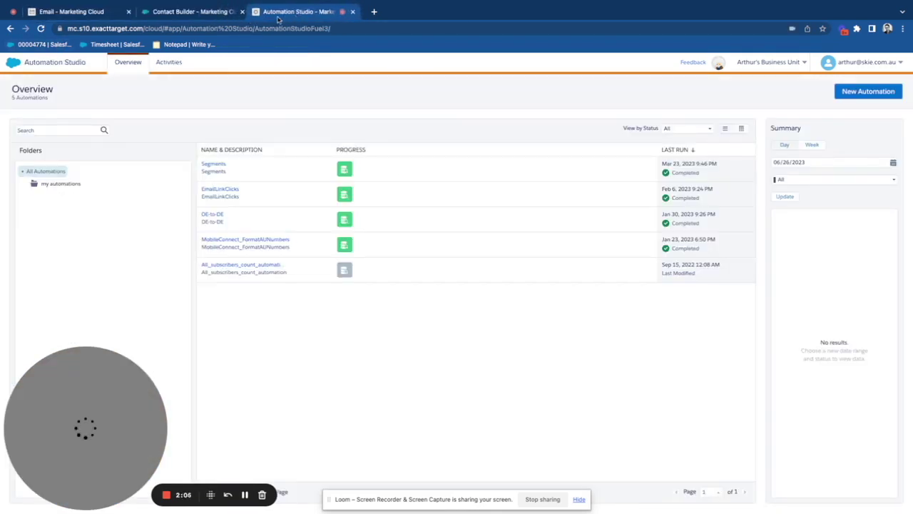
# Start a new automation with a Schedule as its starting source.
pyautogui.click(869, 92)
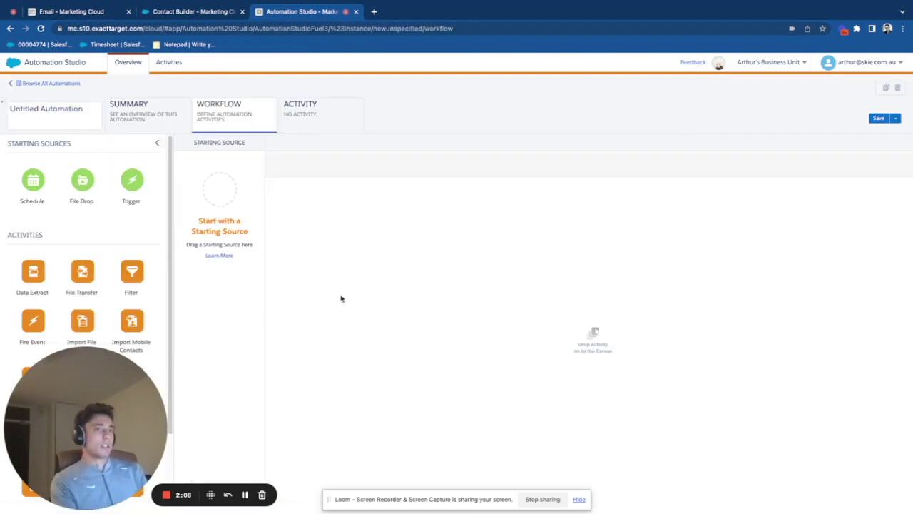
pyautogui.moveTo(111, 378); pyautogui.dragTo(475, 358)
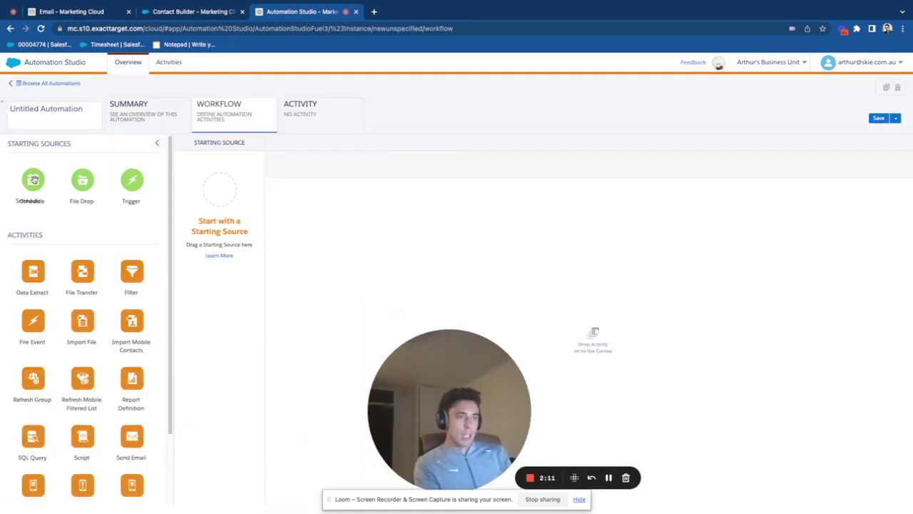
pyautogui.moveTo(33, 179); pyautogui.dragTo(221, 192)
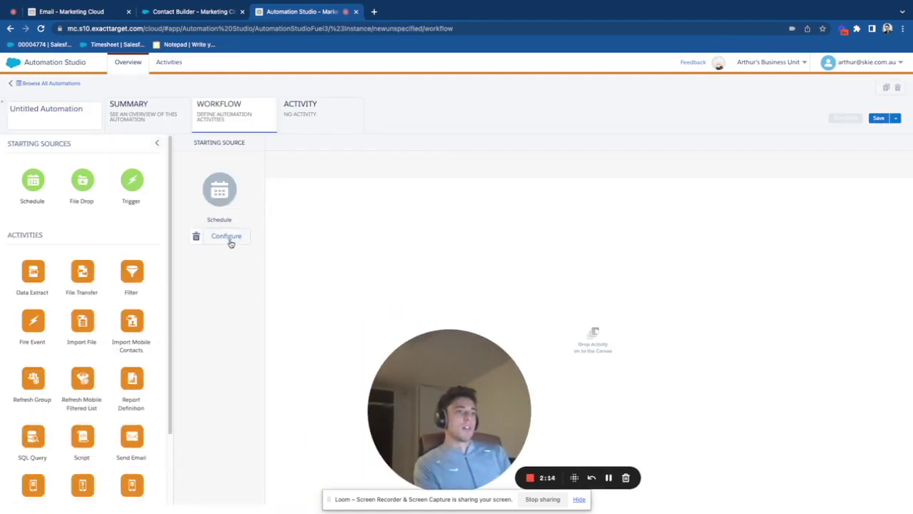
pyautogui.click(226, 237)
pyautogui.moveTo(422, 440); pyautogui.dragTo(653, 342)
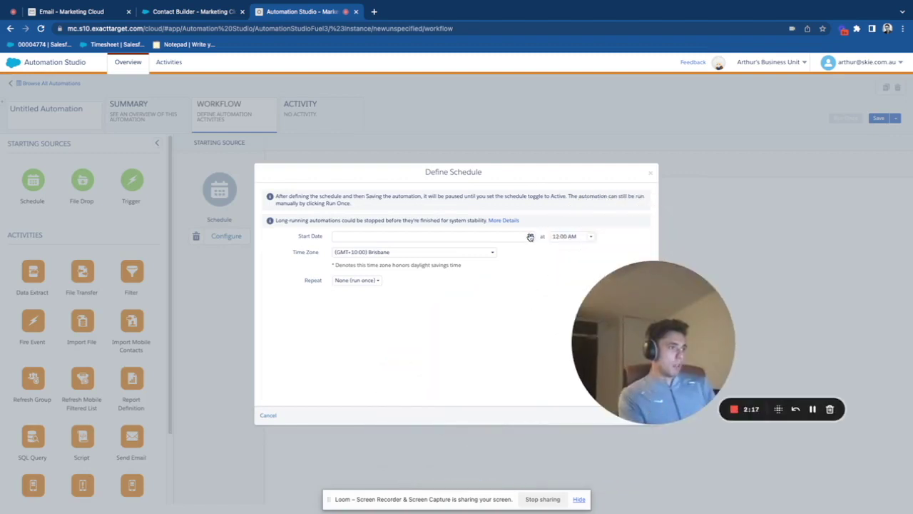
# Schedule it from 27/06/2023, Canberra/Melbourne/Sydney time, repeating hourly, never ending.
pyautogui.click(531, 237)
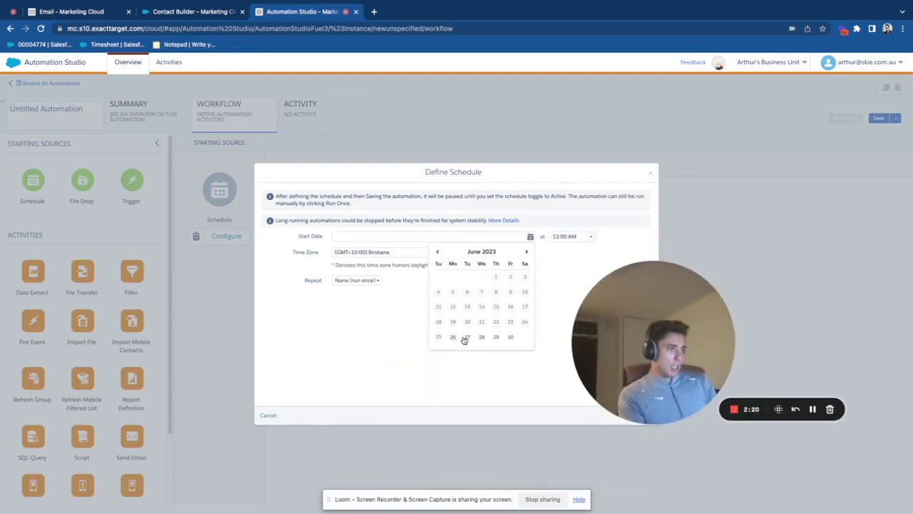
pyautogui.click(466, 337)
pyautogui.click(424, 253)
pyautogui.scroll(-10, 415, 294)
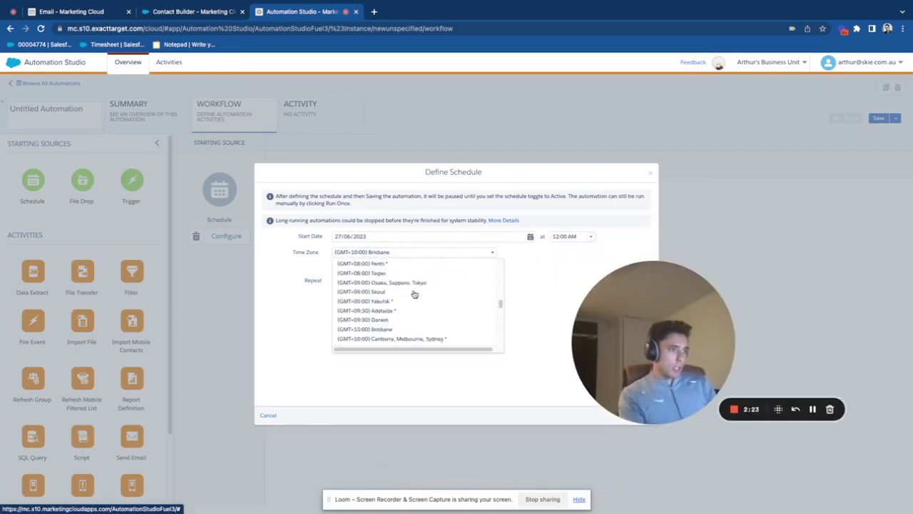
pyautogui.scroll(-3, 414, 296)
pyautogui.click(414, 298)
pyautogui.click(346, 281)
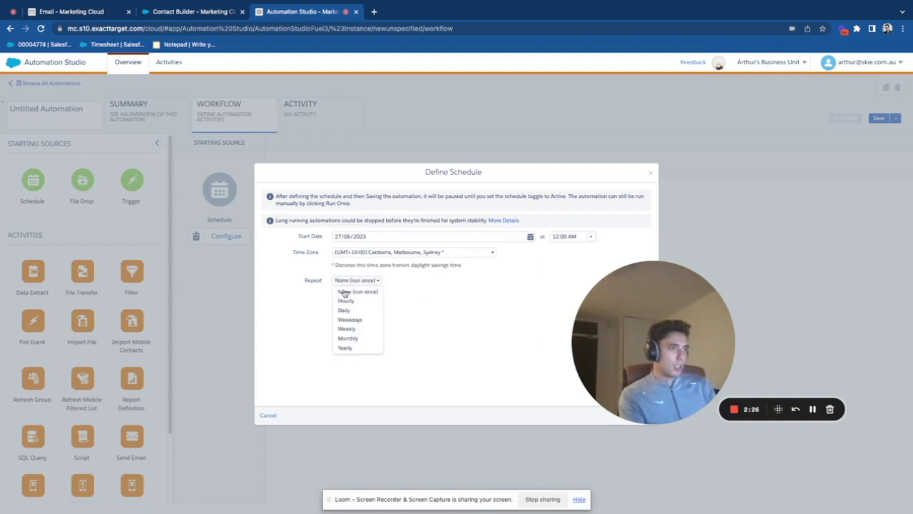
pyautogui.click(346, 300)
pyautogui.click(365, 296)
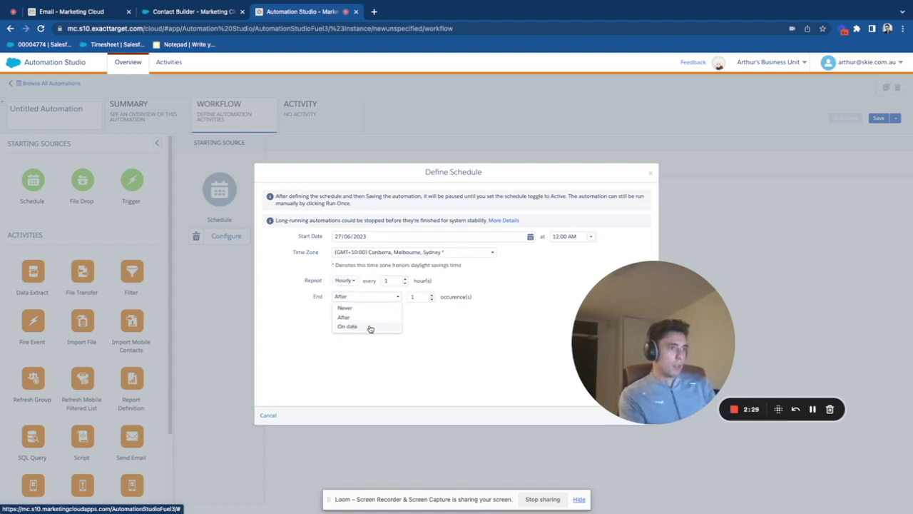
pyautogui.click(345, 308)
pyautogui.moveTo(678, 350); pyautogui.dragTo(731, 235)
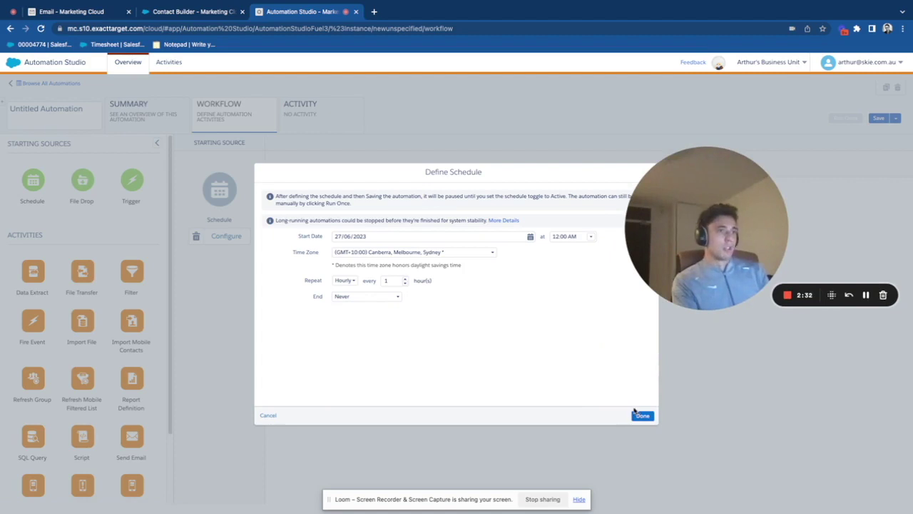
pyautogui.click(640, 415)
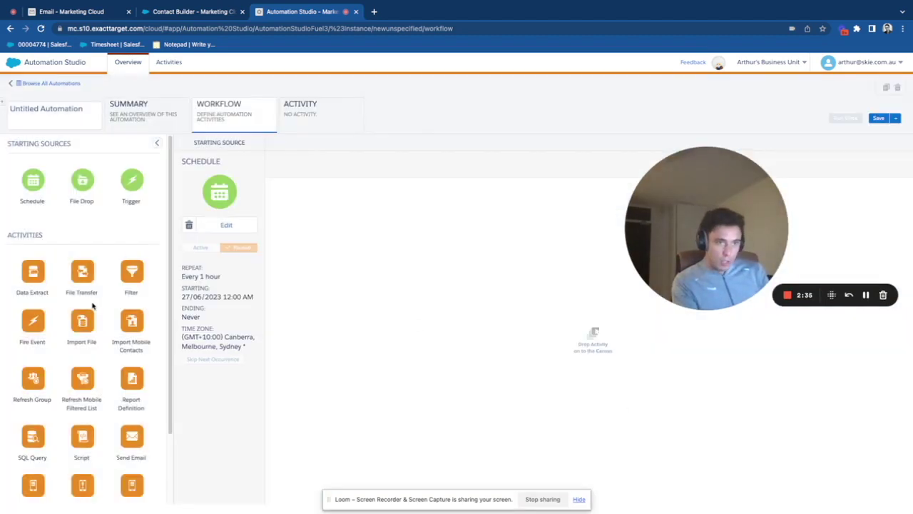
# Add a SQL Query as Step 1 and create query activity DedupeDE with matching key and description.
pyautogui.moveTo(32, 437); pyautogui.dragTo(379, 363)
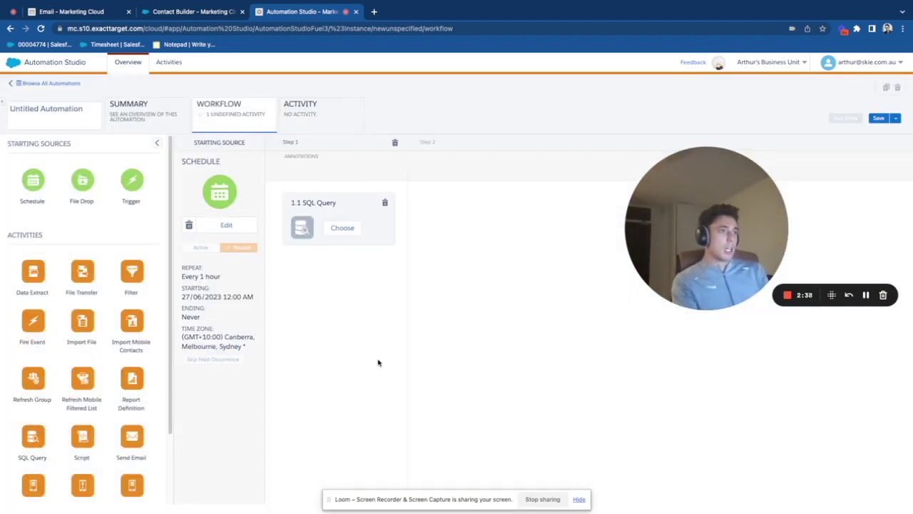
pyautogui.click(344, 228)
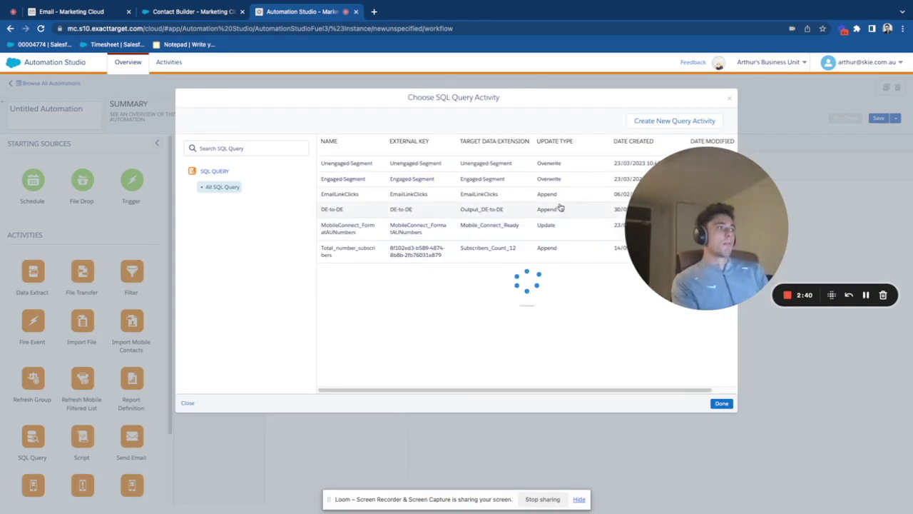
pyautogui.click(666, 123)
pyautogui.click(255, 187)
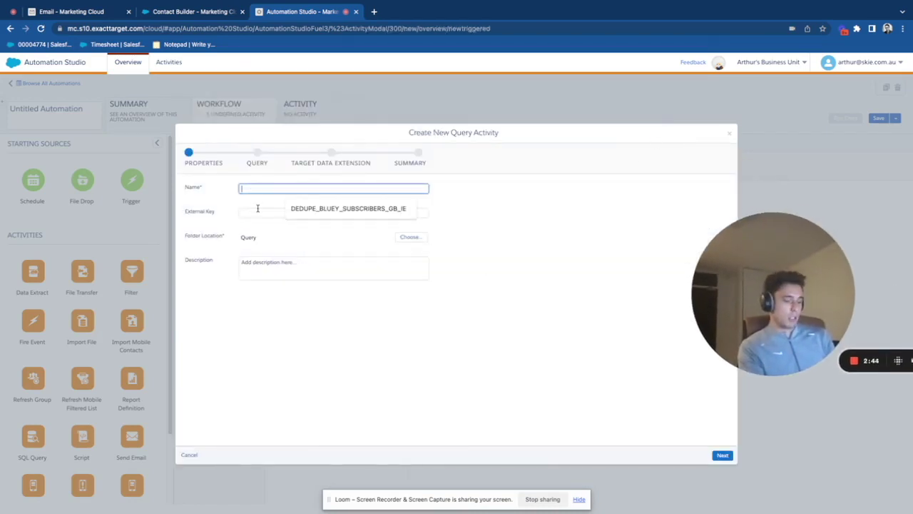
pyautogui.write('Dedupe')
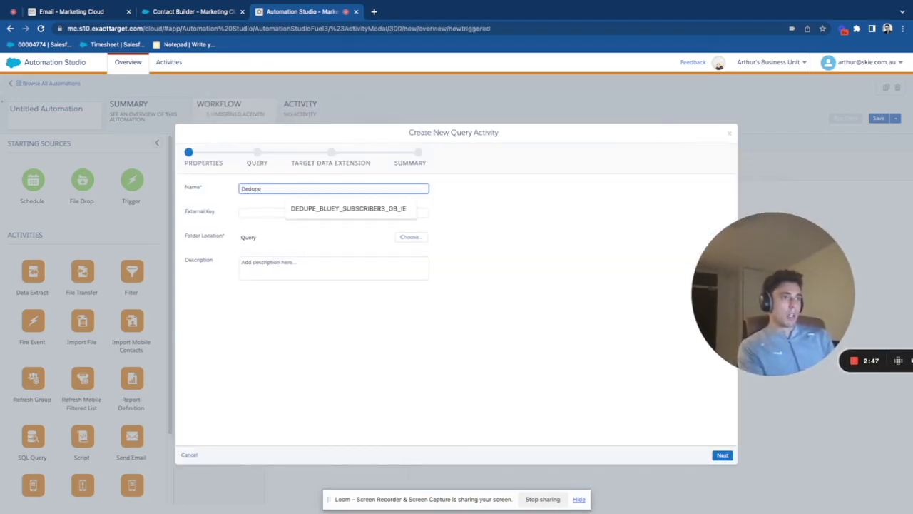
pyautogui.write('DE')
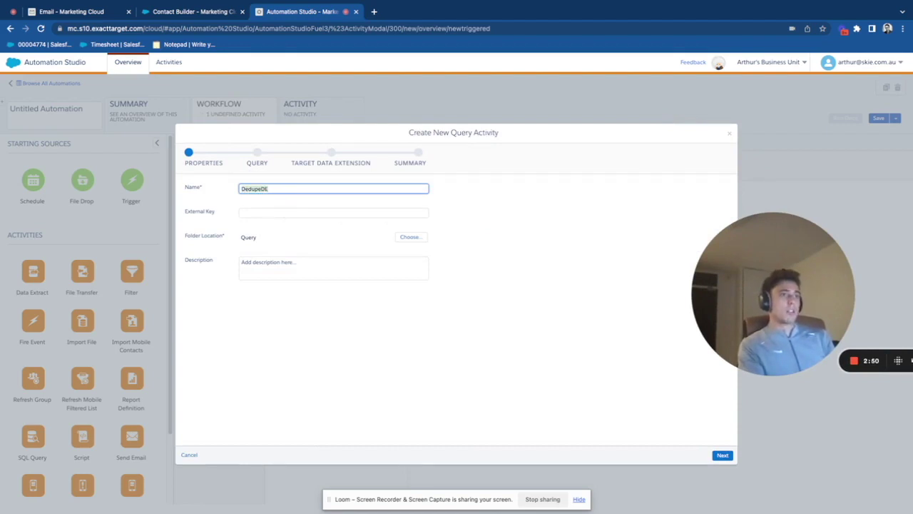
pyautogui.click(267, 218)
pyautogui.click(258, 276)
pyautogui.write('DedupeDE')
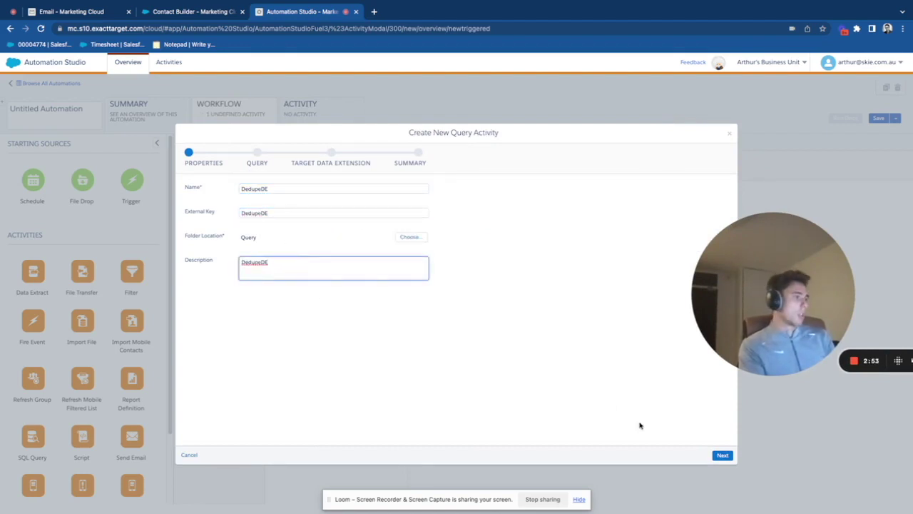
pyautogui.click(722, 455)
# Copy the ROW_NUMBER dedupe SQL from Sublime Text into the query activity's SQL editor.
pyautogui.press('super+Tab')
pyautogui.press('super+Tab')
pyautogui.press('super+Tab')
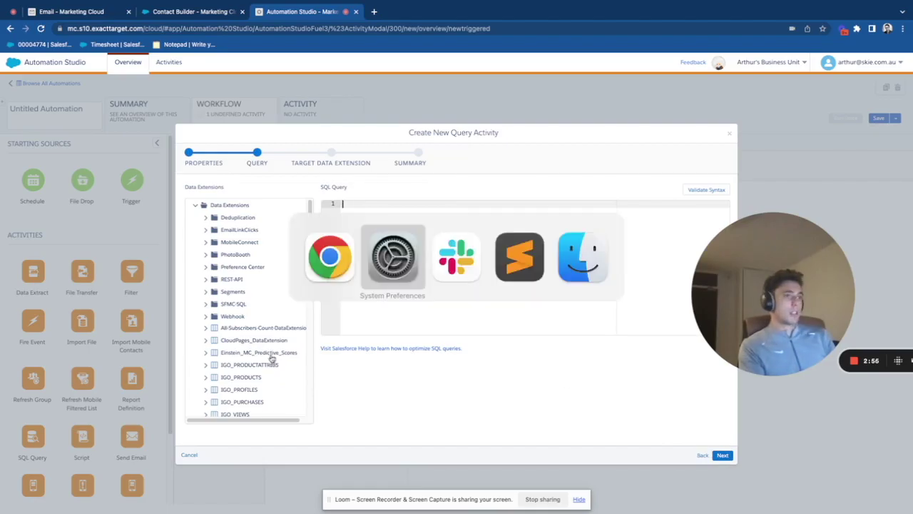
pyautogui.press('super+a')
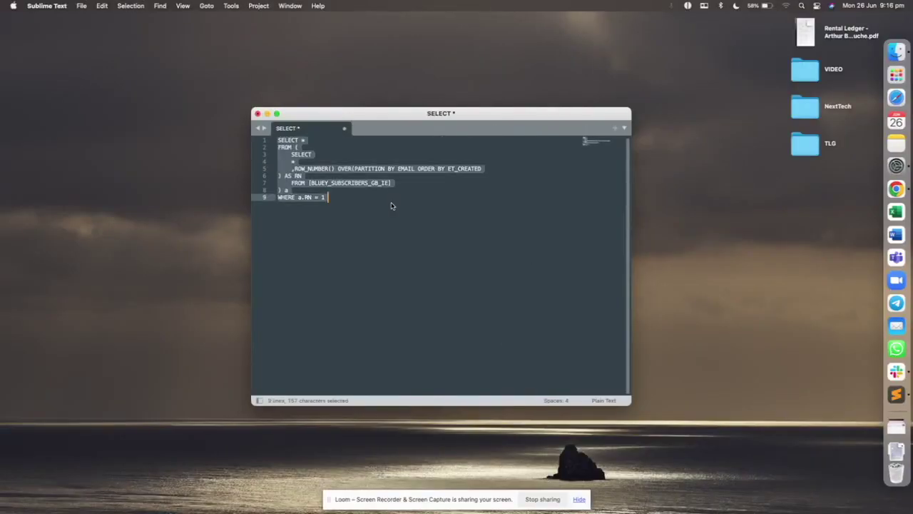
pyautogui.press('super+c')
pyautogui.press('super+Tab')
pyautogui.press('super+v')
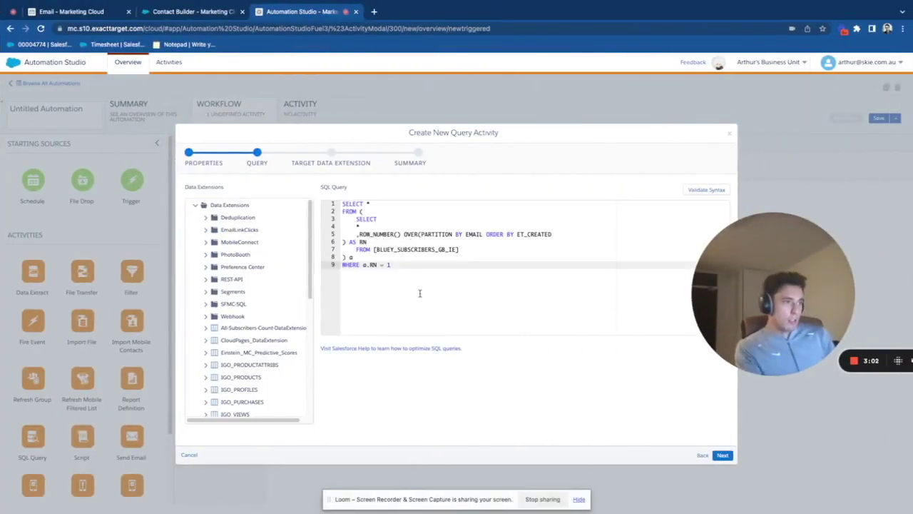
pyautogui.press('super+Up')
pyautogui.hotkey('shift', 'Down')
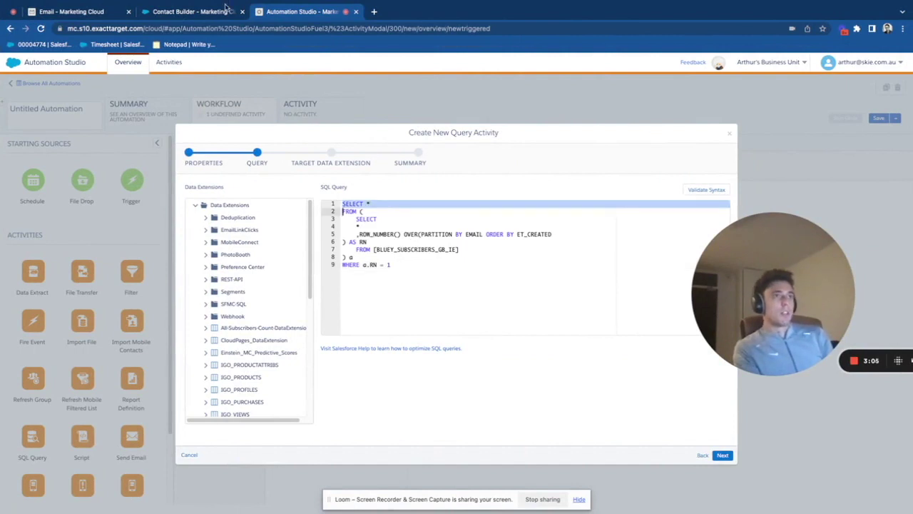
pyautogui.moveTo(223, 11); pyautogui.dragTo(307, 11)
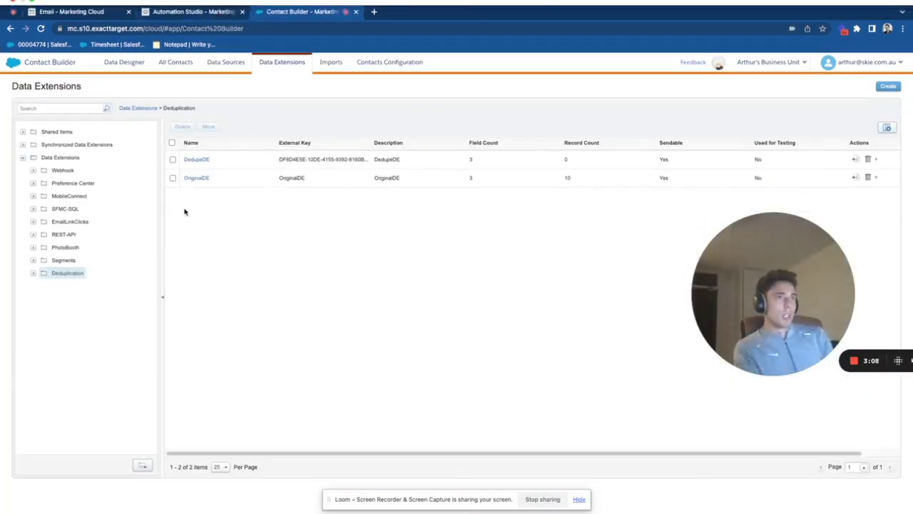
# Compare OriginalDE's 10 records against the query and select its inner SELECT * line.
pyautogui.click(197, 177)
pyautogui.click(286, 126)
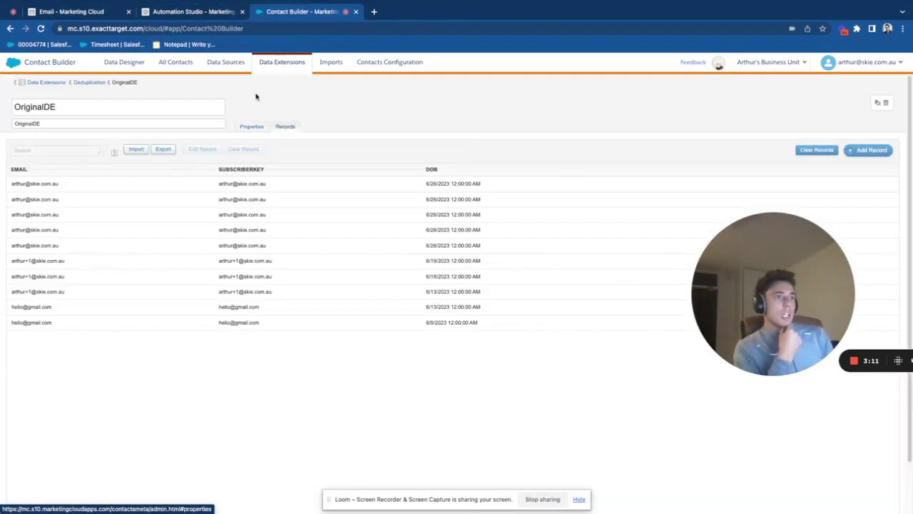
pyautogui.click(209, 36)
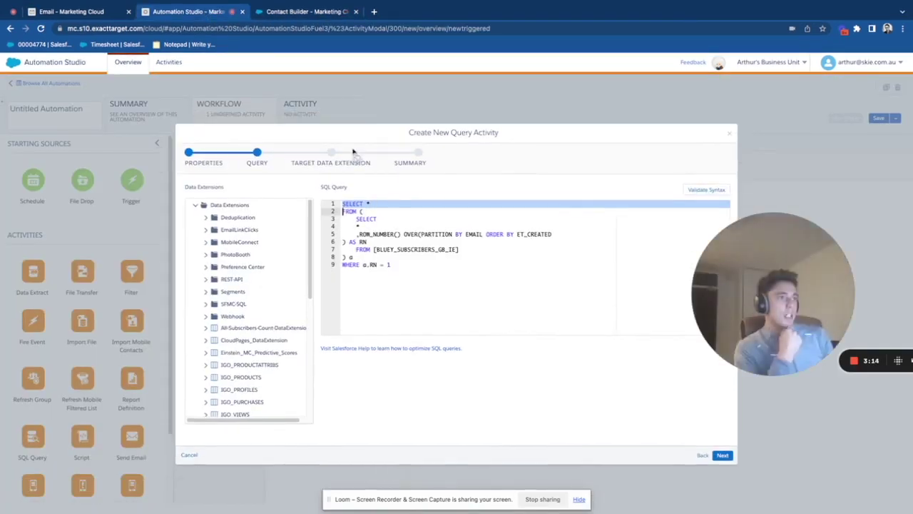
pyautogui.click(334, 12)
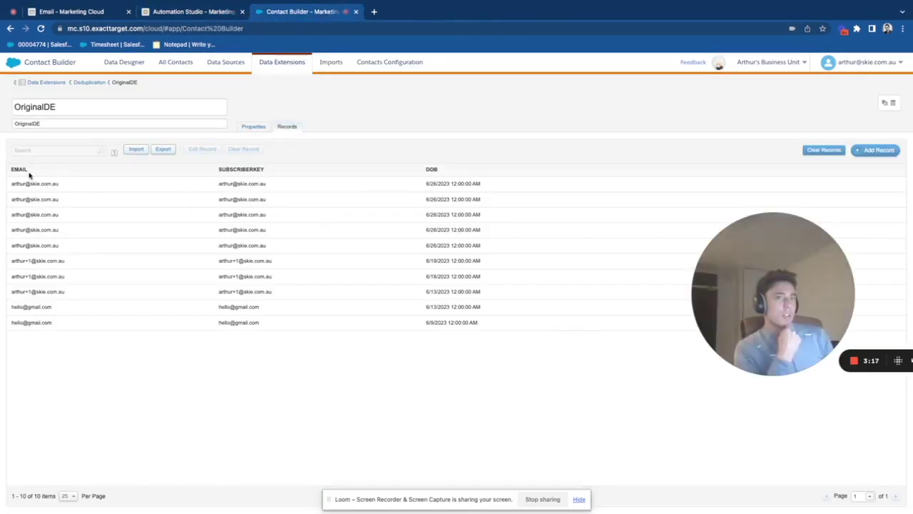
pyautogui.click(206, 13)
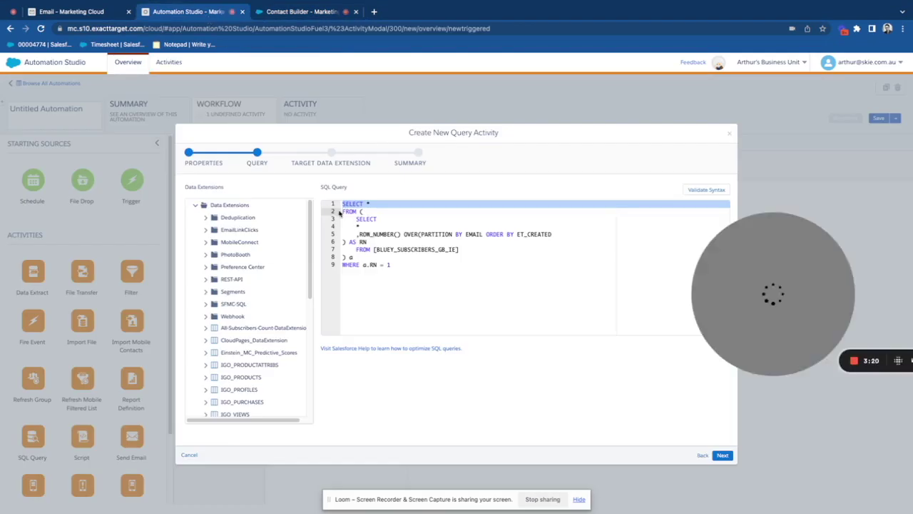
pyautogui.click(351, 211)
pyautogui.click(357, 218)
pyautogui.click(360, 226)
pyautogui.moveTo(360, 226); pyautogui.dragTo(525, 230)
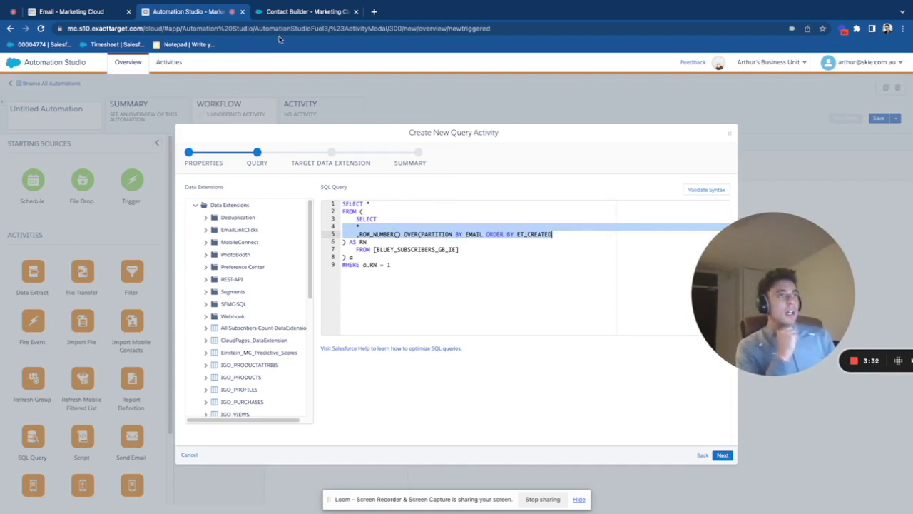
# Replace EMAIL with SUBSCRIBERKEY as the query's partition column.
pyautogui.tripleClick(361, 233)
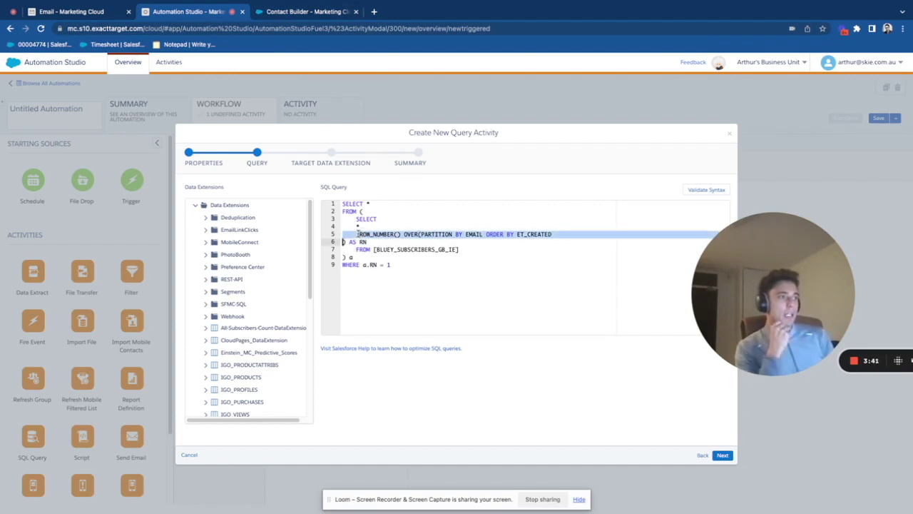
pyautogui.doubleClick(470, 234)
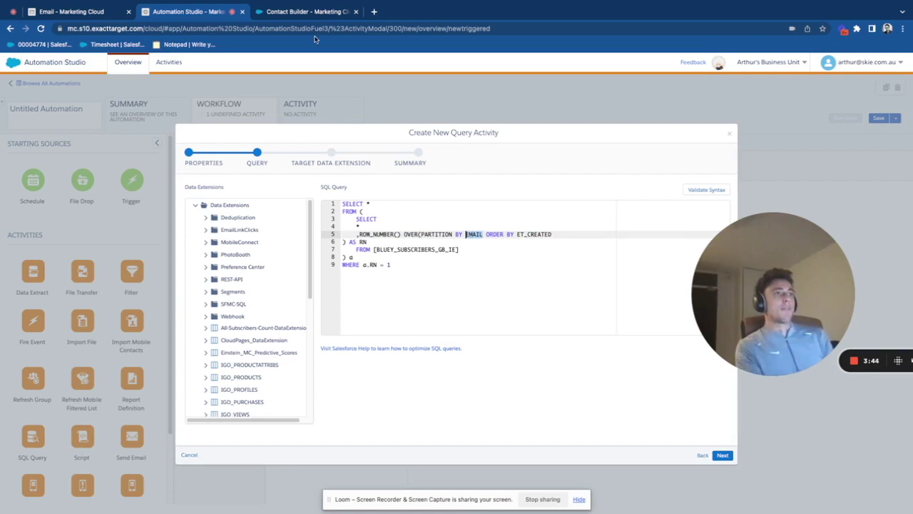
pyautogui.click(307, 12)
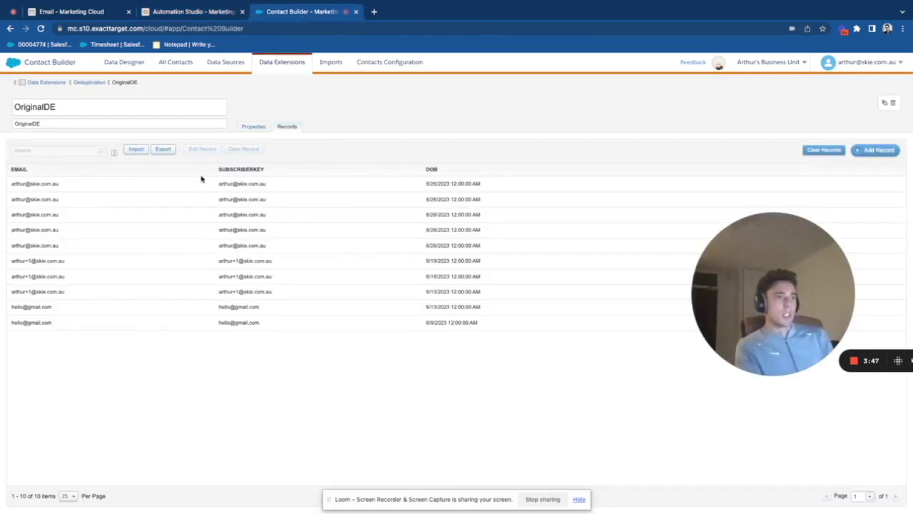
pyautogui.click(263, 129)
pyautogui.doubleClick(527, 254)
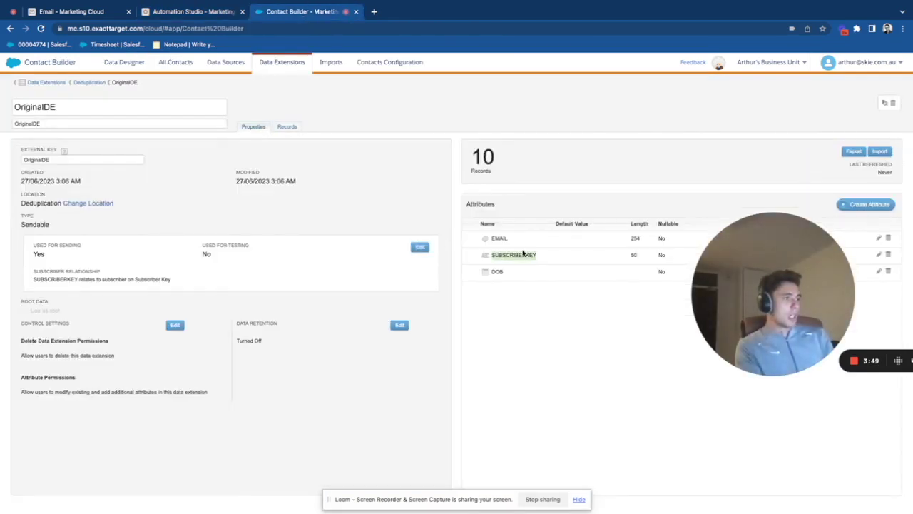
pyautogui.click(196, 13)
pyautogui.hotkey('ctrl', 'v')
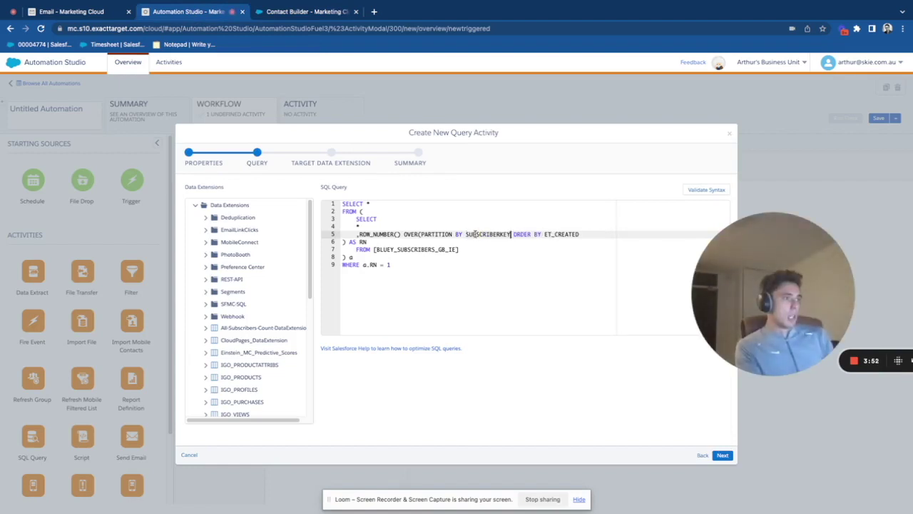
# Replace the ET_CREATED ordering field with DOB.
pyautogui.doubleClick(548, 233)
pyautogui.click(307, 11)
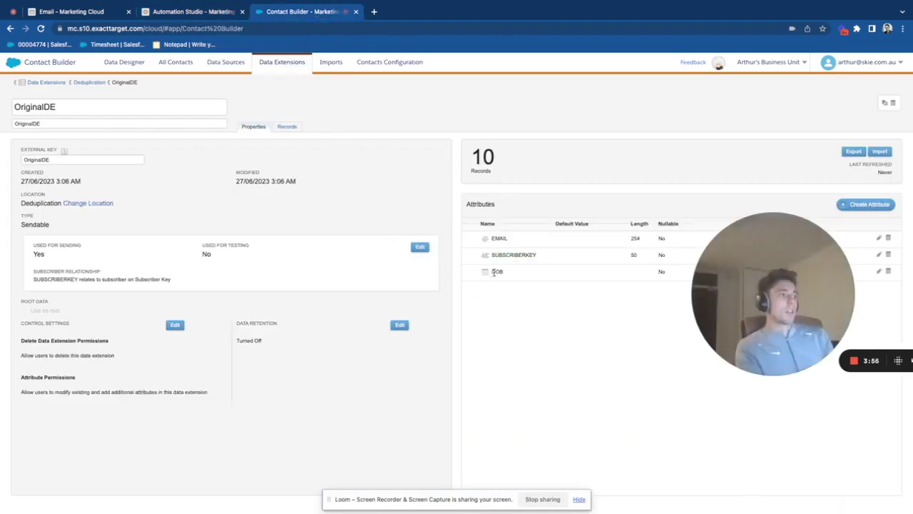
pyautogui.click(287, 126)
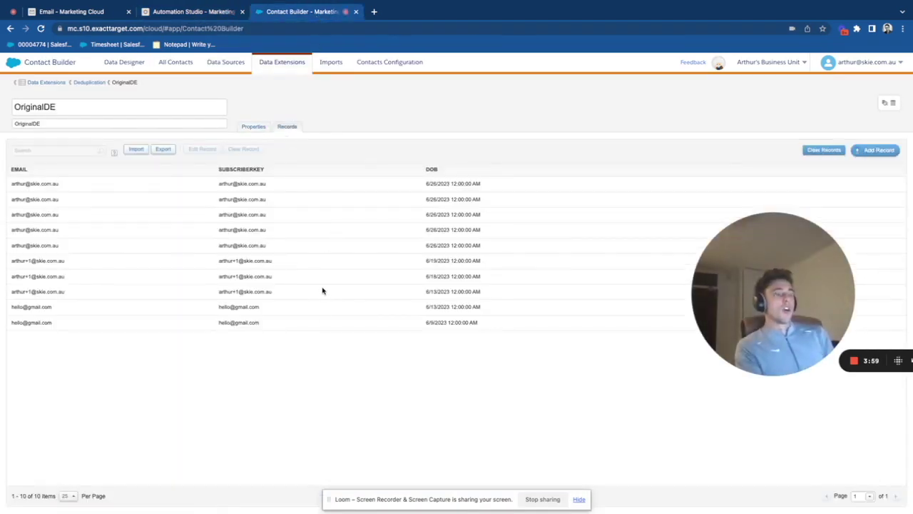
pyautogui.click(212, 15)
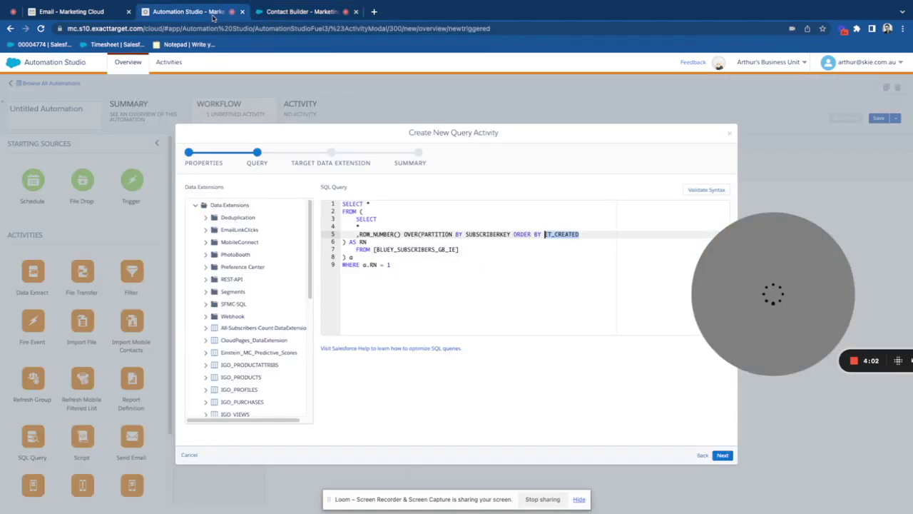
pyautogui.write('DOB')
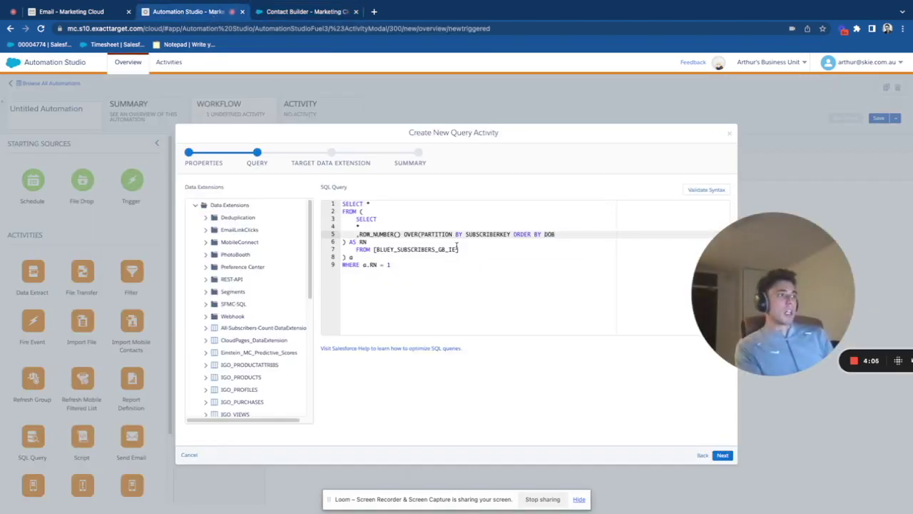
pyautogui.click(286, 16)
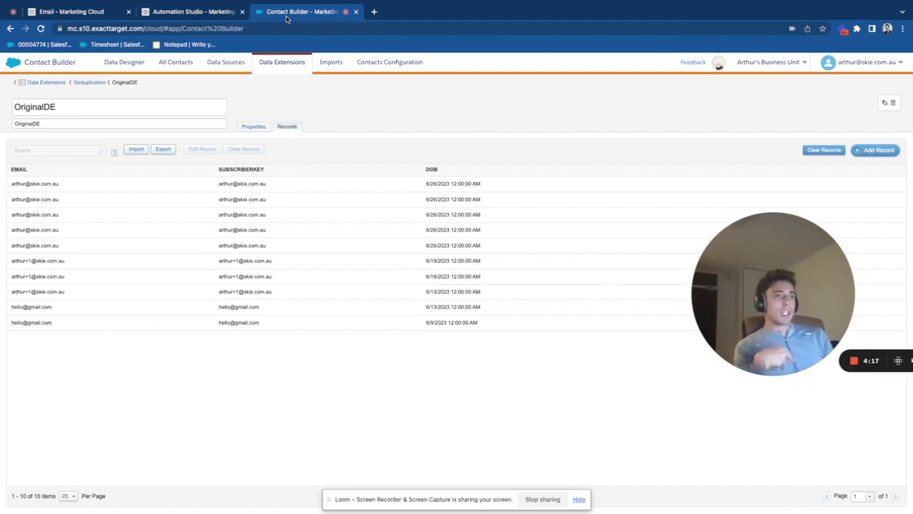
pyautogui.click(187, 13)
# Rename the row-number alias RN to CPT, including in the WHERE filter.
pyautogui.click(362, 227)
pyautogui.tripleClick(361, 234)
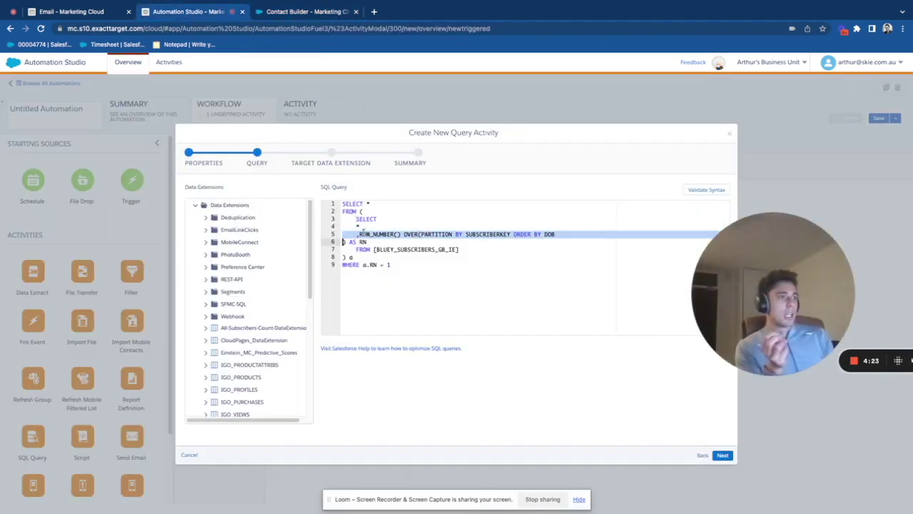
pyautogui.tripleClick(357, 242)
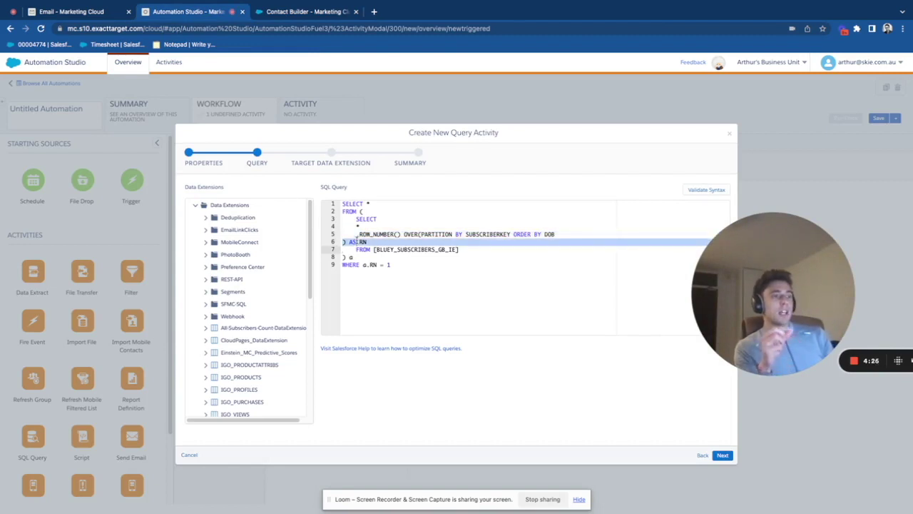
pyautogui.doubleClick(363, 242)
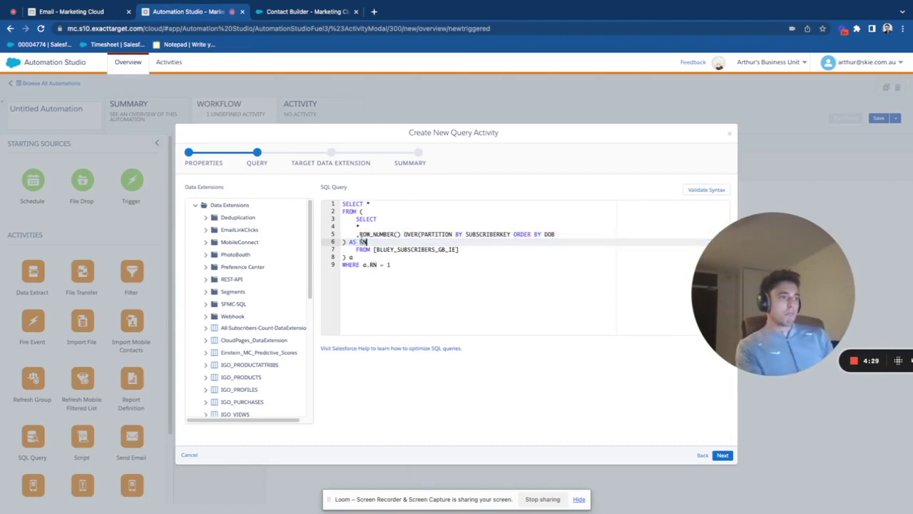
pyautogui.doubleClick(363, 242)
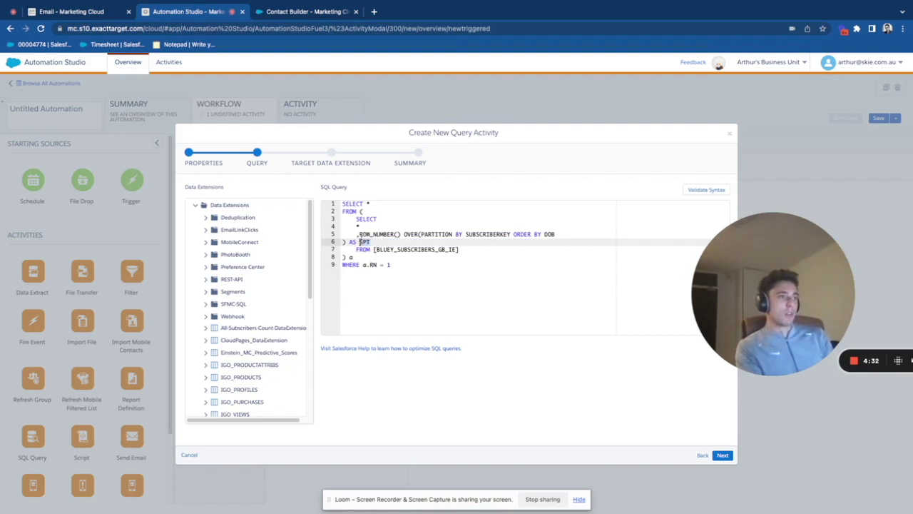
pyautogui.doubleClick(371, 264)
pyautogui.hotkey('ctrl', 'v')
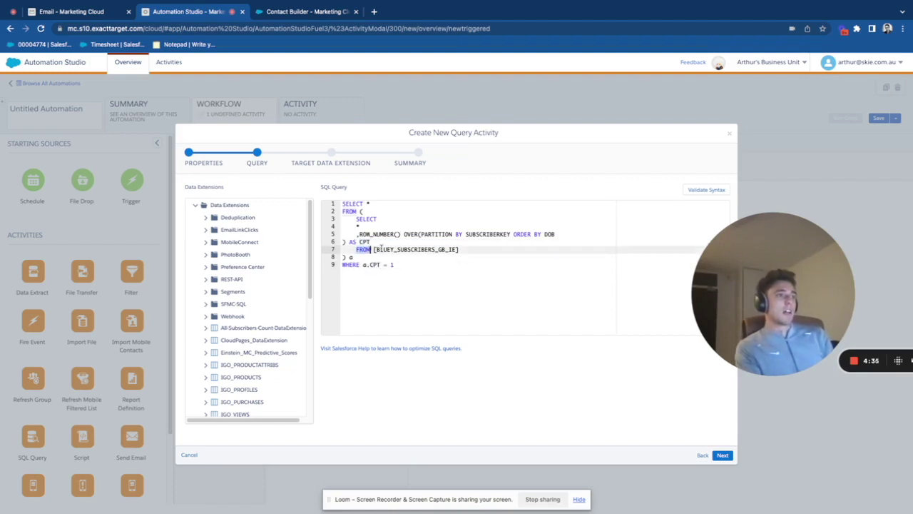
# Replace the source table BLUEY_SUBSCRIBERS_GB_IE with [OriginalDE].
pyautogui.doubleClick(395, 249)
pyautogui.click(259, 12)
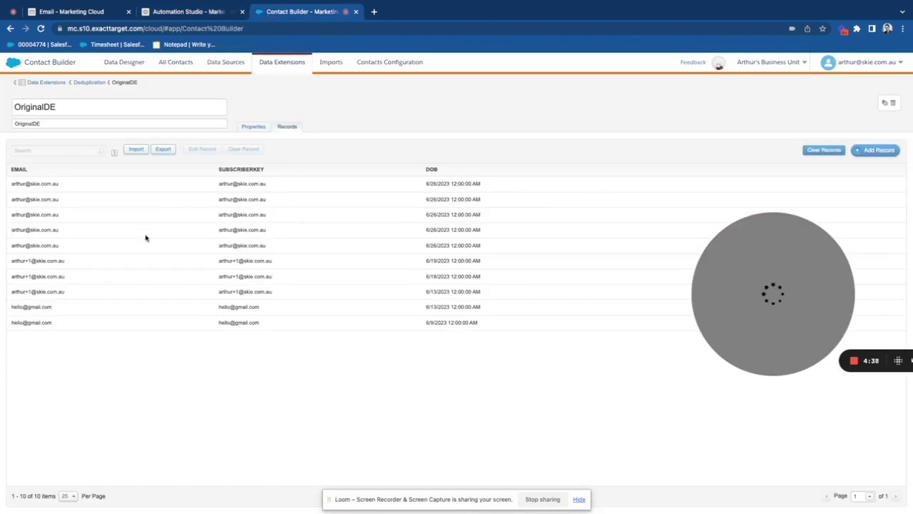
pyautogui.click(92, 106)
pyautogui.doubleClick(92, 106)
pyautogui.hotkey('ctrl', 'c')
pyautogui.click(191, 12)
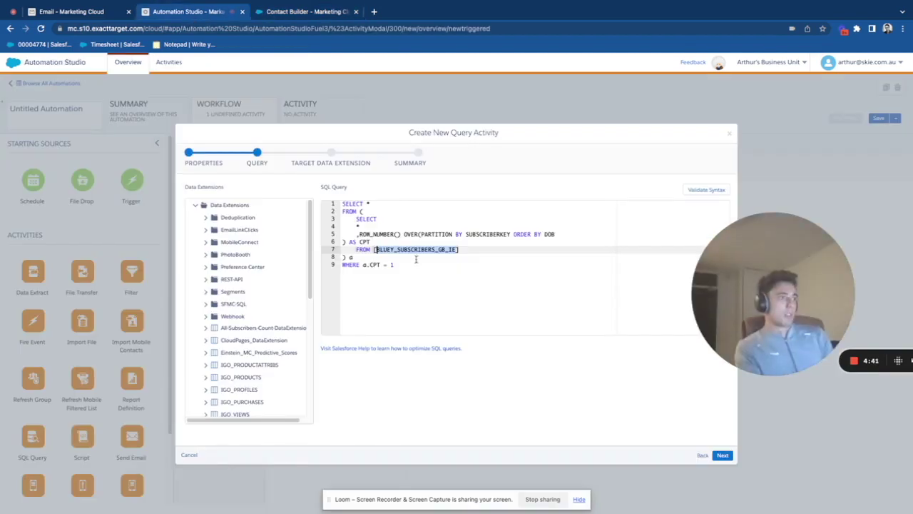
pyautogui.press('BackSpace')
pyautogui.hotkey('ctrl', 'v')
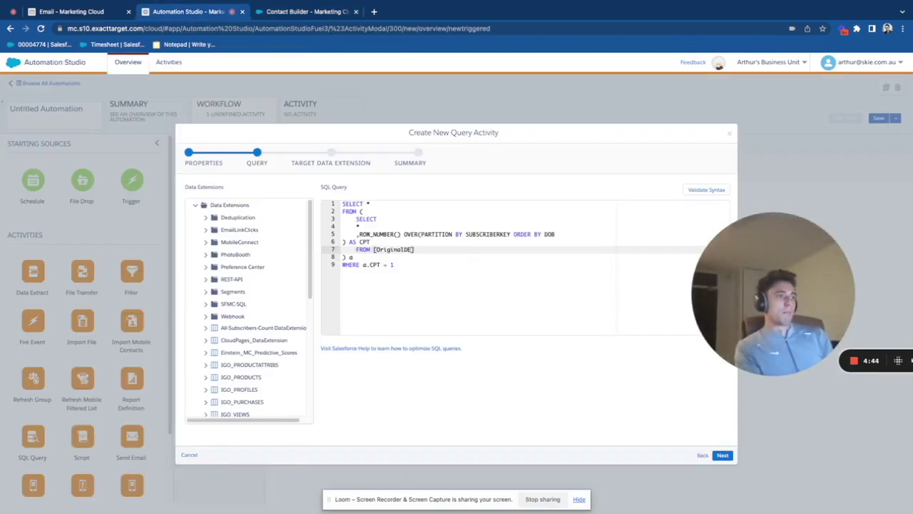
pyautogui.press('Down')
pyautogui.press('Down')
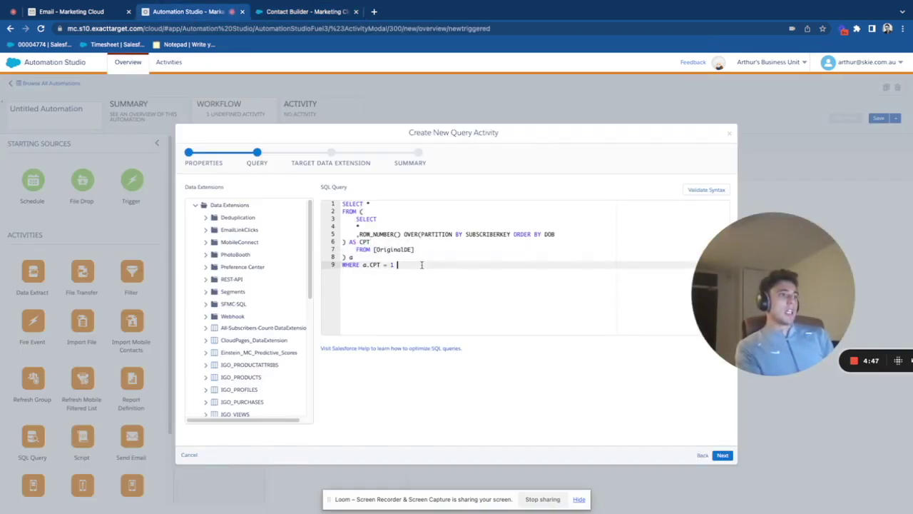
pyautogui.hotkey('shift', 'Home')
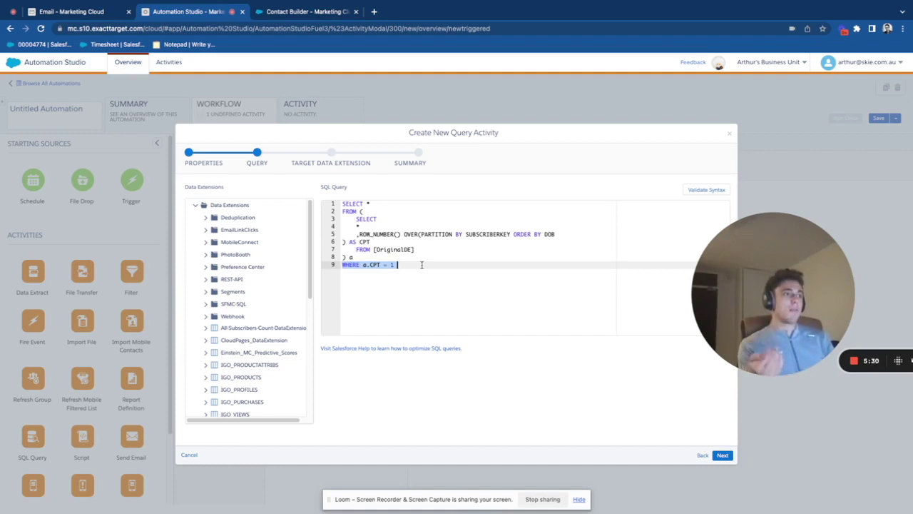
pyautogui.click(699, 191)
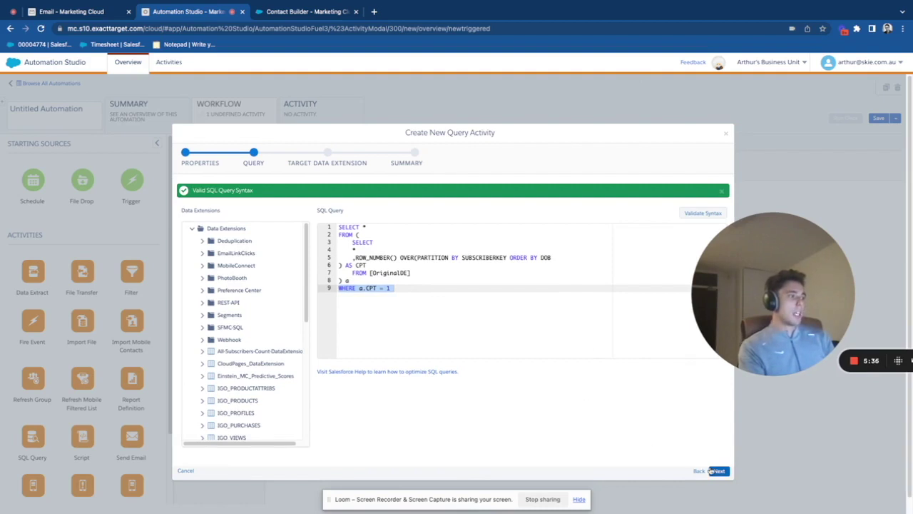
# Target the DedupeDE data extension with Overwrite and finish the query activity.
pyautogui.click(717, 471)
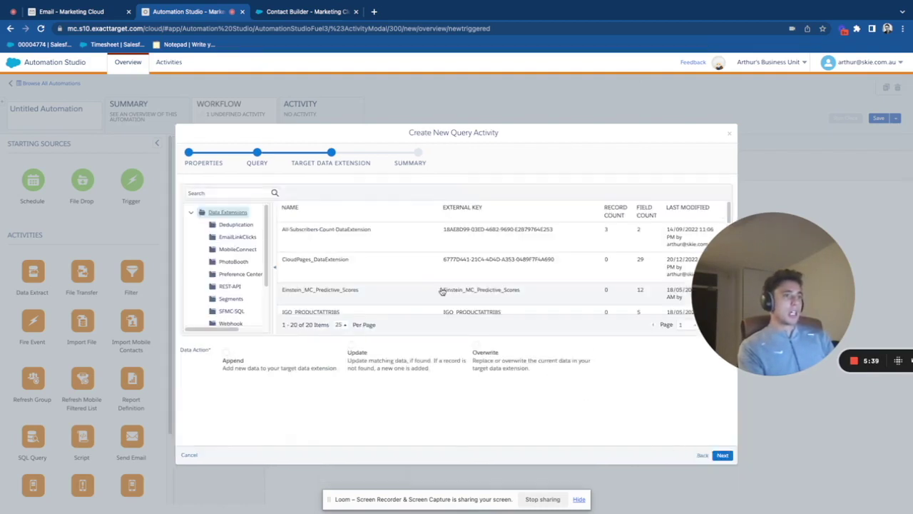
pyautogui.scroll(-2, 221, 282)
pyautogui.scroll(3, 225, 271)
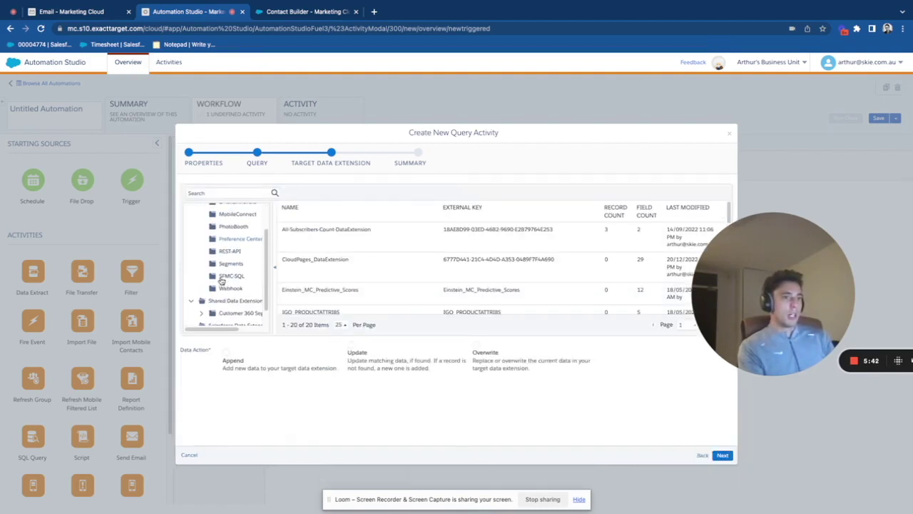
pyautogui.click(232, 225)
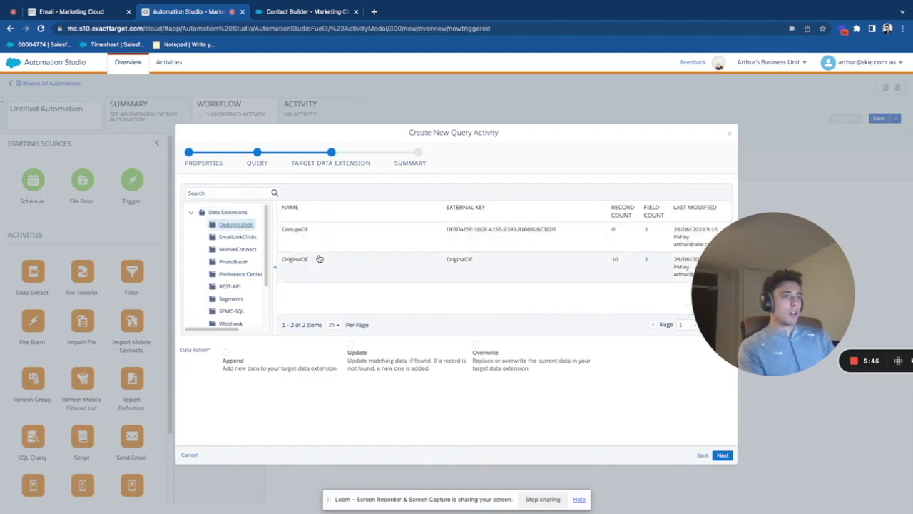
pyautogui.click(321, 241)
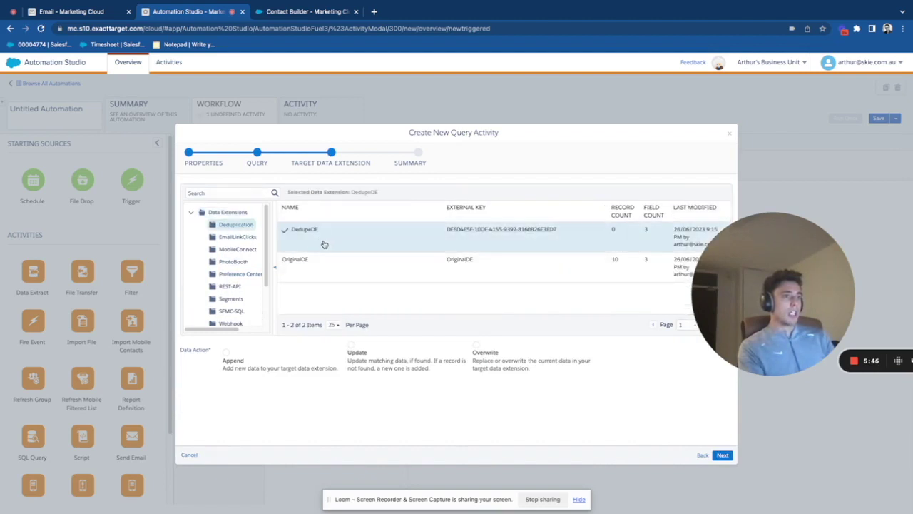
pyautogui.click(473, 354)
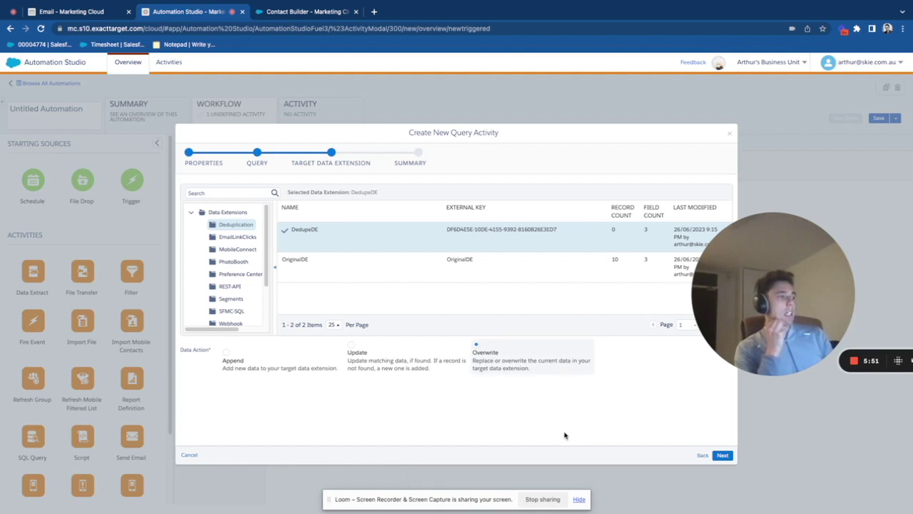
pyautogui.click(303, 13)
pyautogui.click(189, 11)
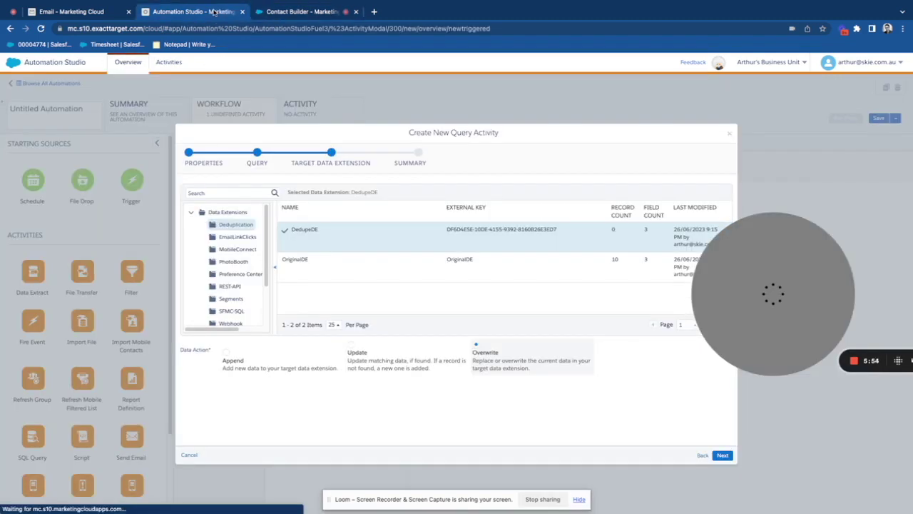
pyautogui.click(723, 455)
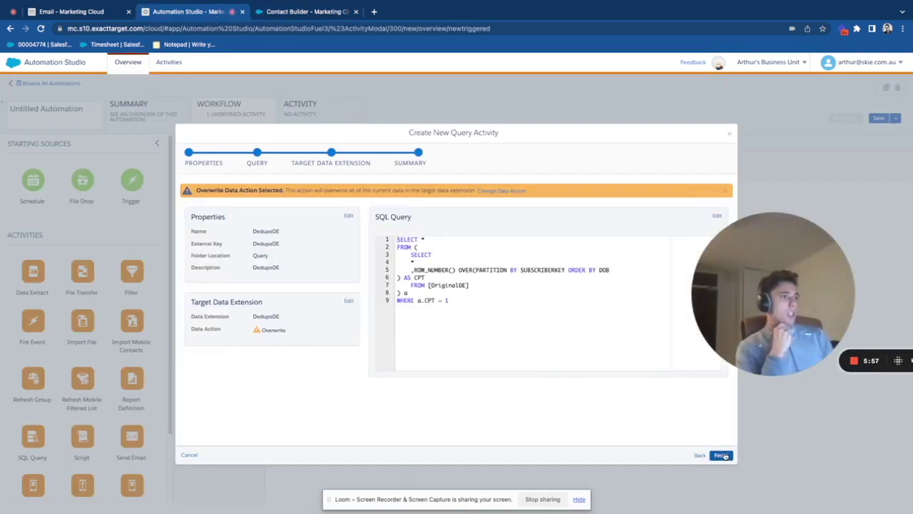
pyautogui.click(723, 455)
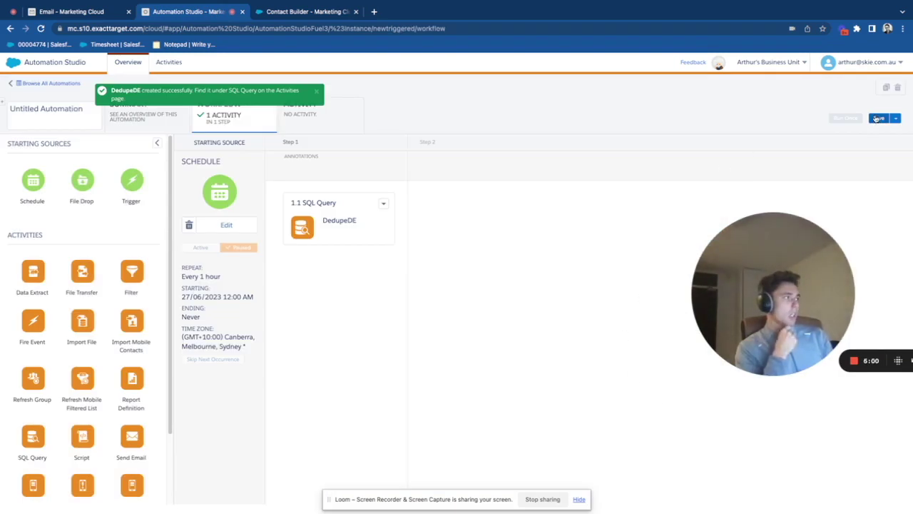
pyautogui.click(879, 118)
# Save the automation as DEDUPE_DE, with a matching key, and choose the DedupeDE query to run.
pyautogui.click(448, 130)
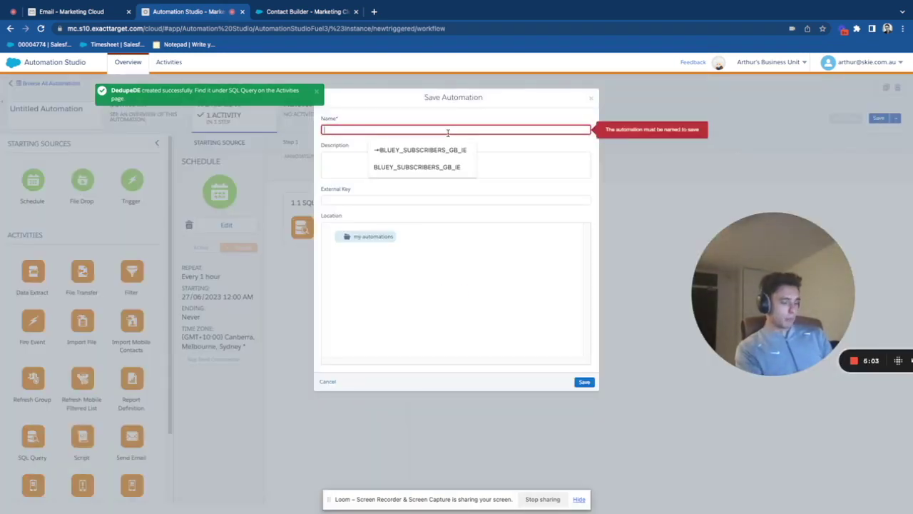
pyautogui.write('DED')
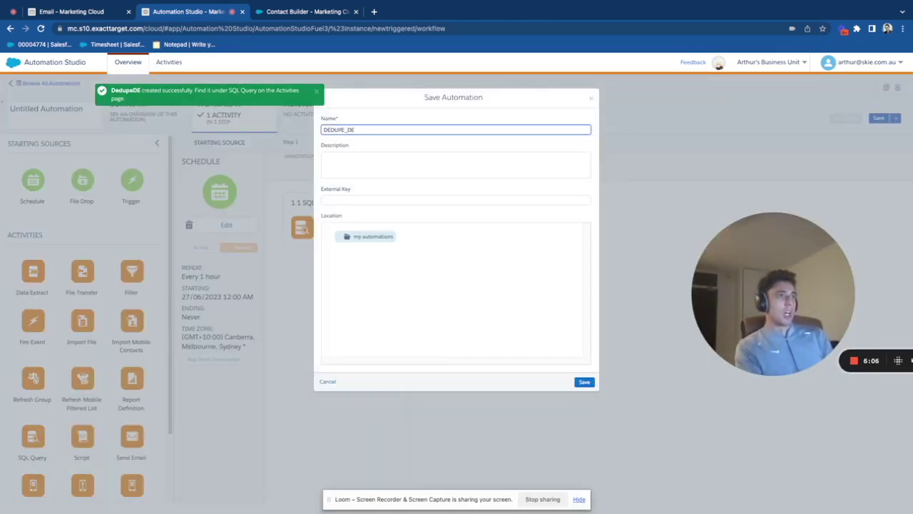
pyautogui.write('UPE_DE')
pyautogui.click(446, 200)
pyautogui.write('DEDUPE_DE')
pyautogui.click(581, 382)
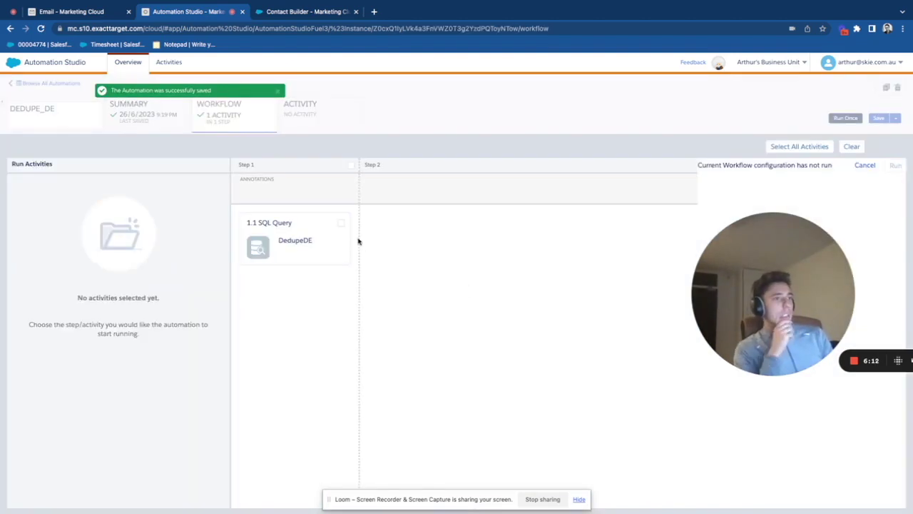
pyautogui.click(341, 223)
# Start a one-off Run Now of the DEDUPE_DE automation and check its run log.
pyautogui.click(895, 165)
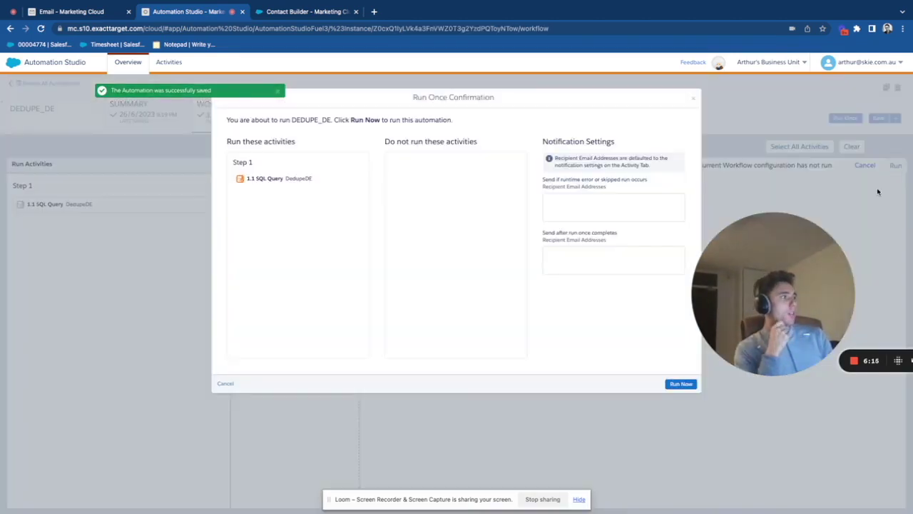
pyautogui.click(694, 384)
pyautogui.click(310, 116)
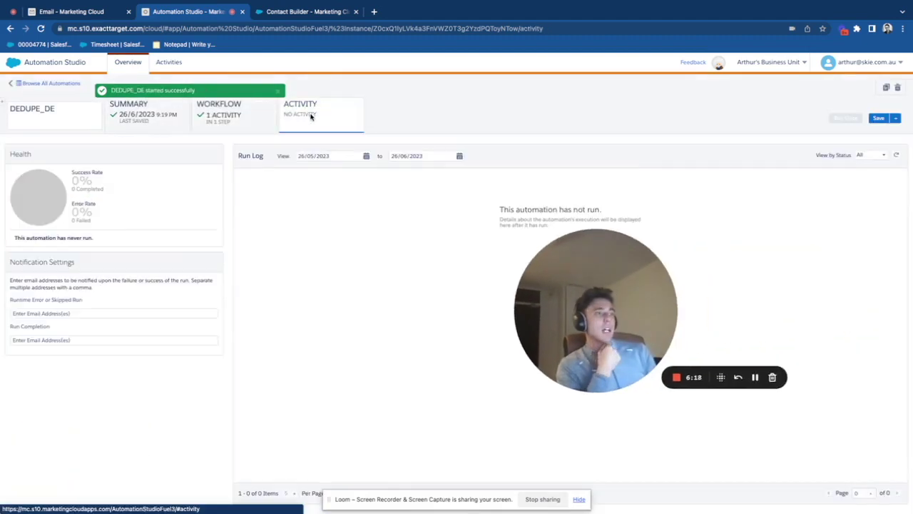
pyautogui.click(220, 121)
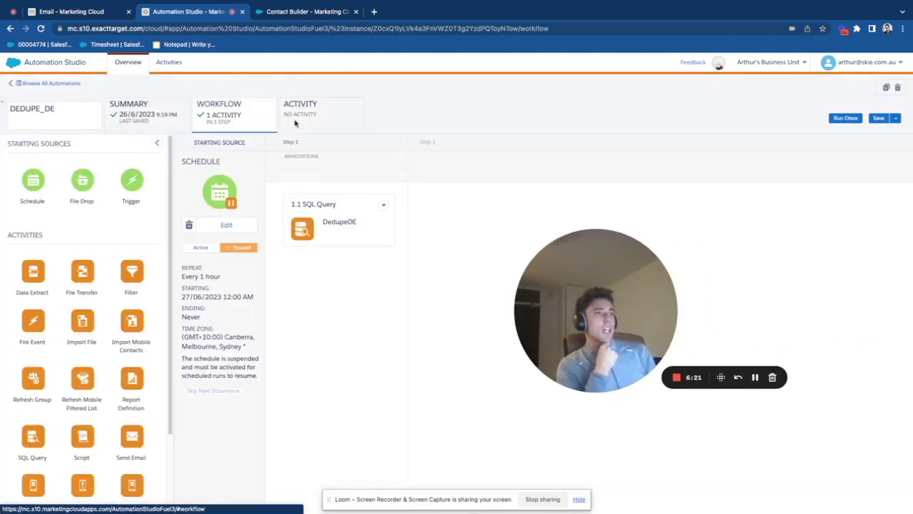
pyautogui.click(296, 122)
pyautogui.click(243, 116)
pyautogui.click(316, 117)
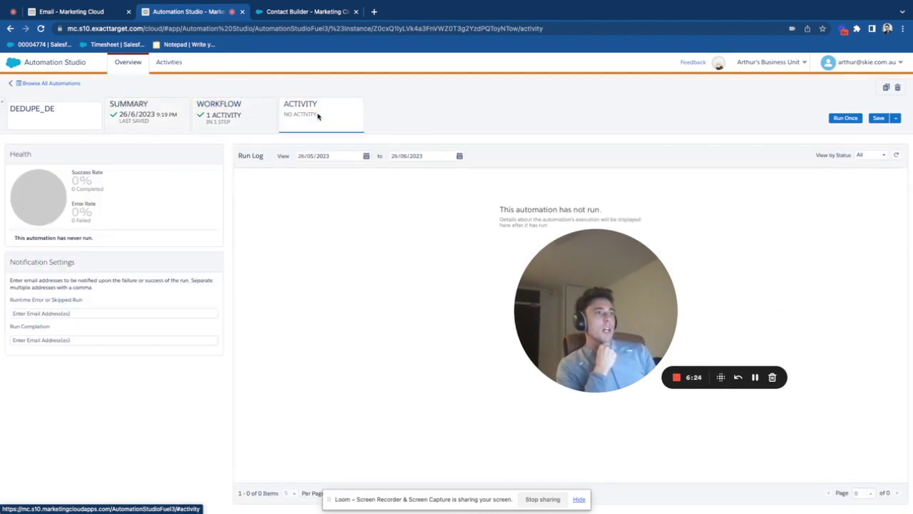
# Reopen DEDUPE_DE from the automations list and review its run log again.
pyautogui.click(62, 84)
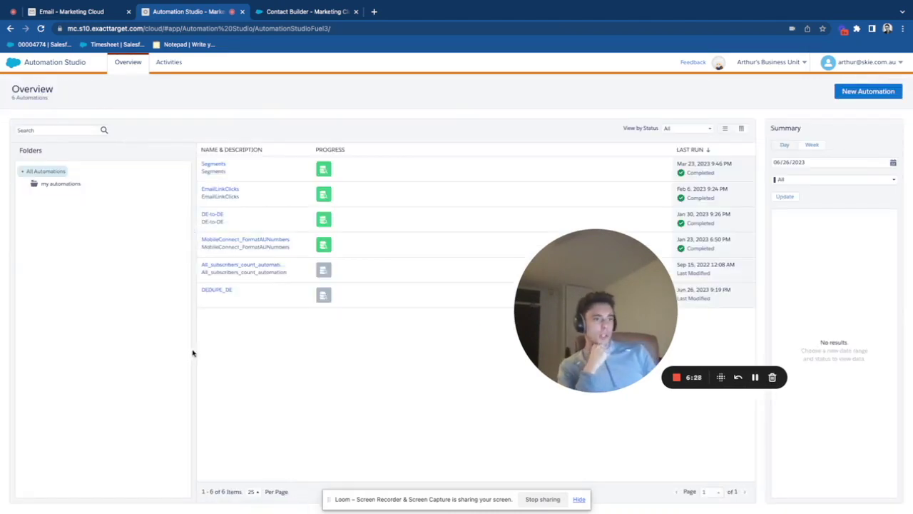
pyautogui.click(217, 289)
pyautogui.click(284, 106)
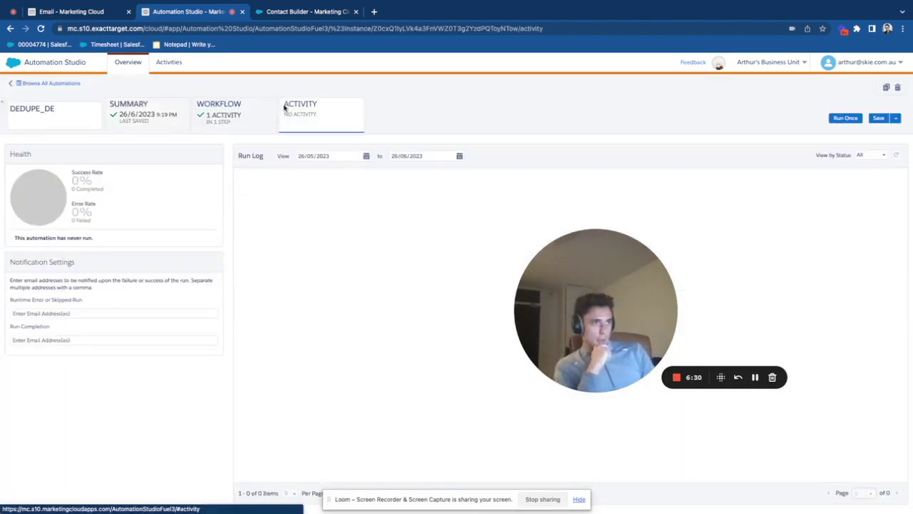
pyautogui.click(228, 111)
pyautogui.click(316, 114)
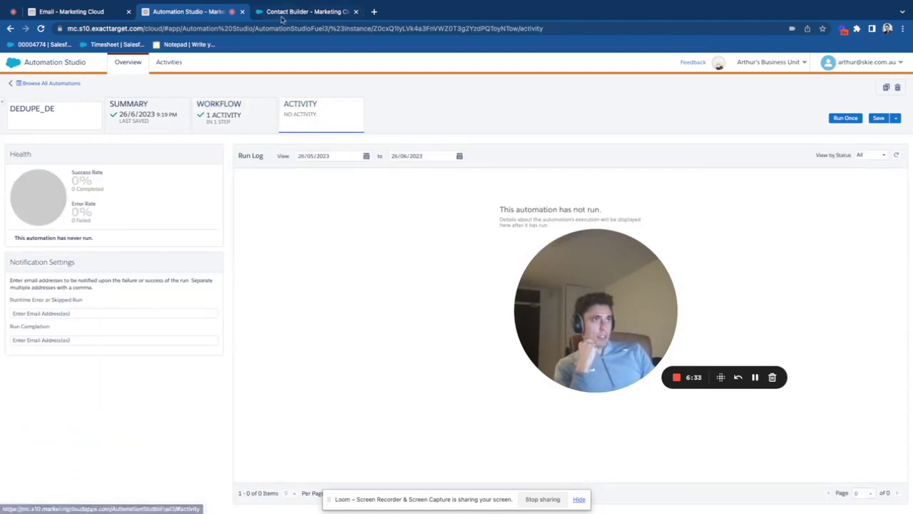
# Check Deduplication folder record counts in Contact Builder, then recheck the DEDUPE_DE run log.
pyautogui.click(289, 12)
pyautogui.click(94, 83)
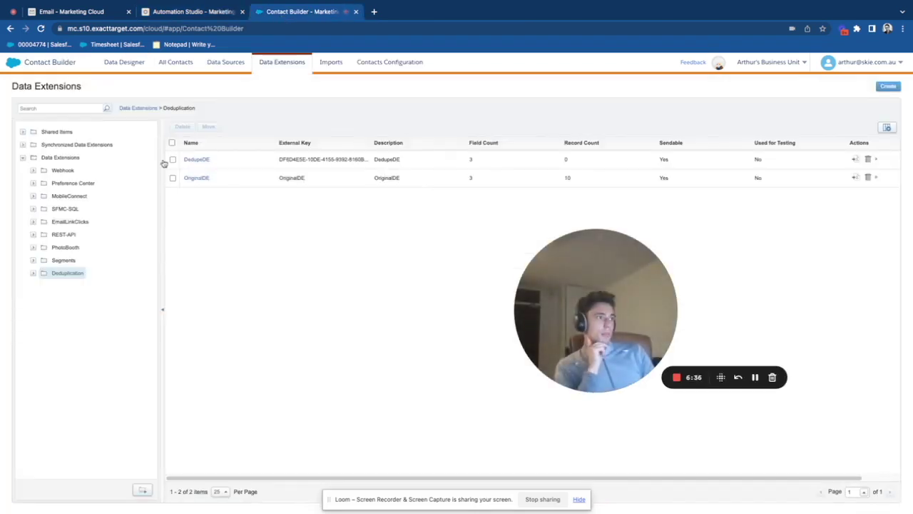
pyautogui.click(59, 261)
pyautogui.click(65, 273)
pyautogui.click(189, 11)
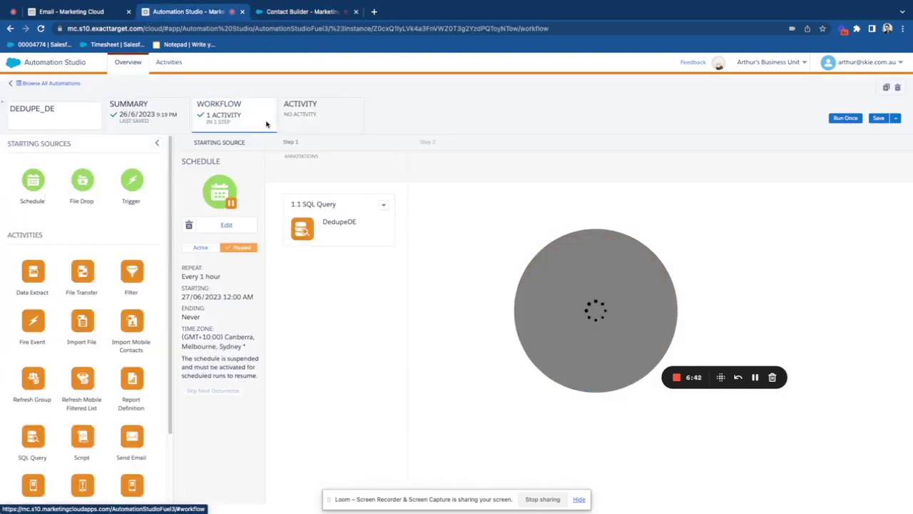
pyautogui.click(305, 112)
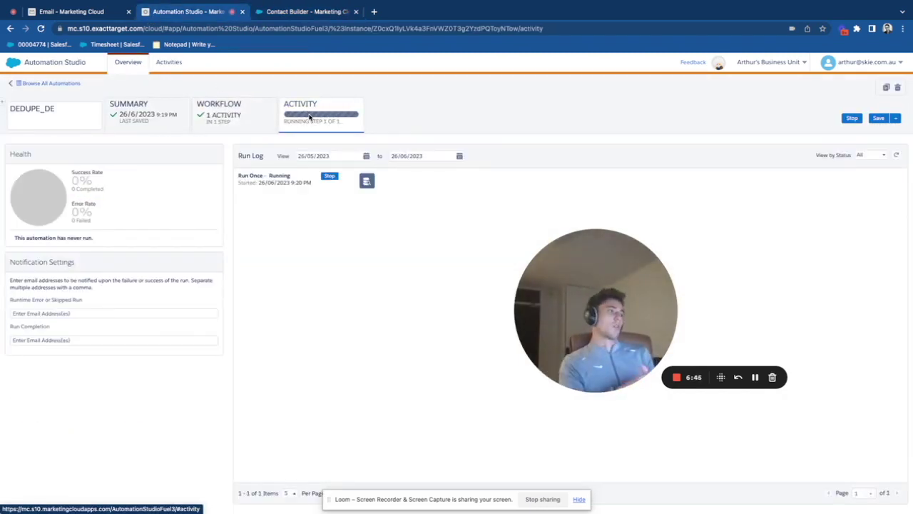
pyautogui.click(238, 116)
pyautogui.click(294, 104)
pyautogui.click(327, 102)
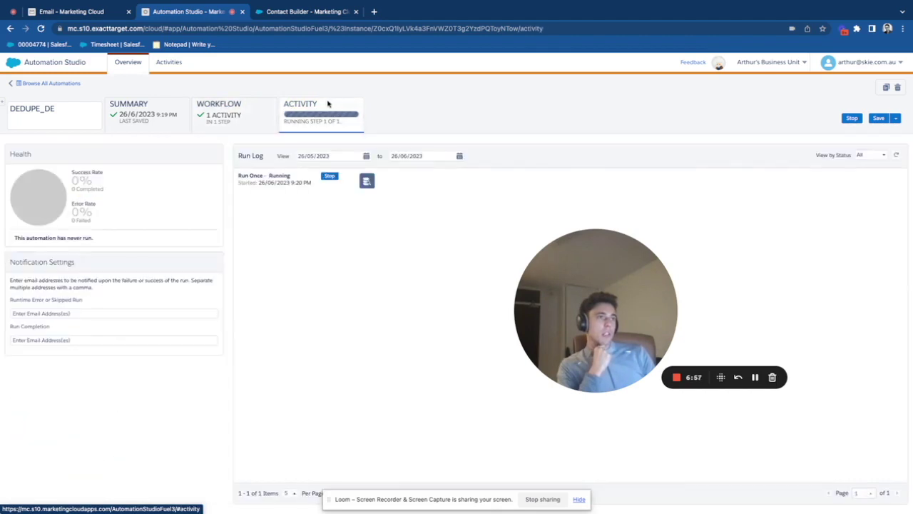
pyautogui.click(338, 105)
pyautogui.click(303, 12)
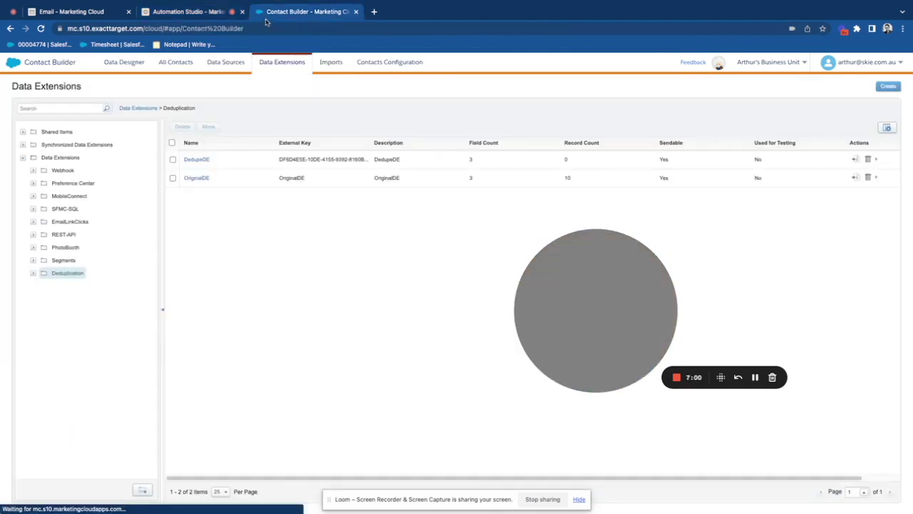
pyautogui.click(72, 260)
pyautogui.click(70, 273)
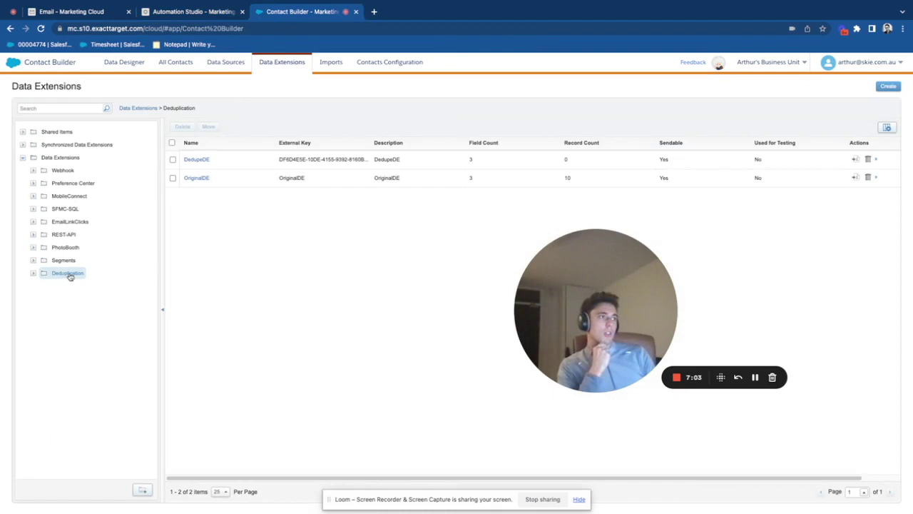
pyautogui.click(194, 11)
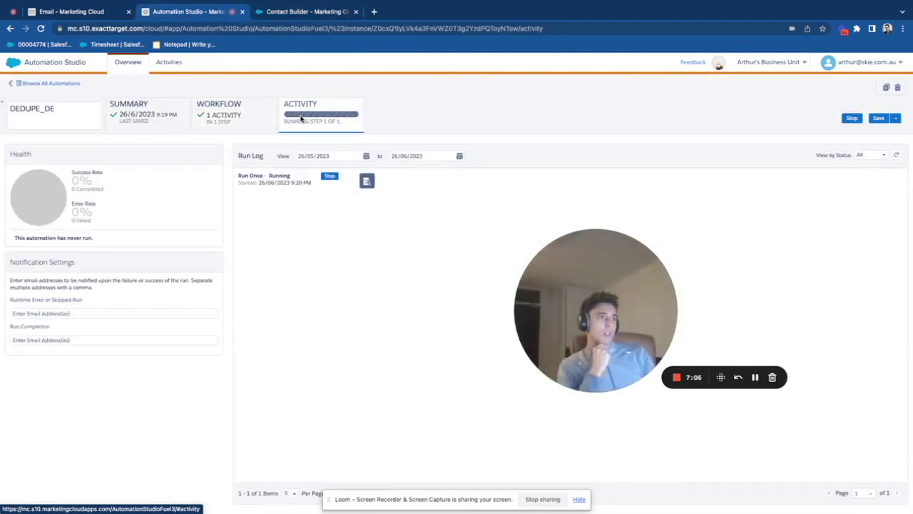
pyautogui.click(325, 107)
pyautogui.click(129, 105)
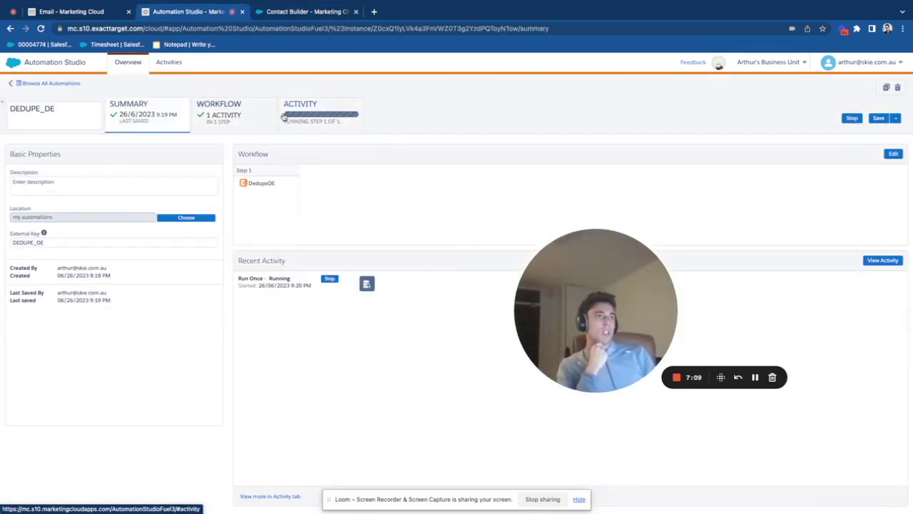
pyautogui.click(308, 116)
pyautogui.click(293, 110)
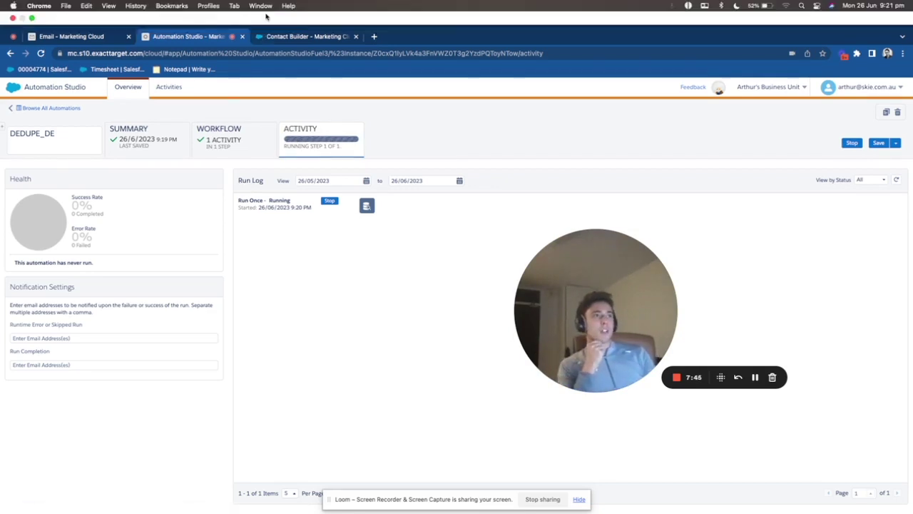
pyautogui.click(41, 52)
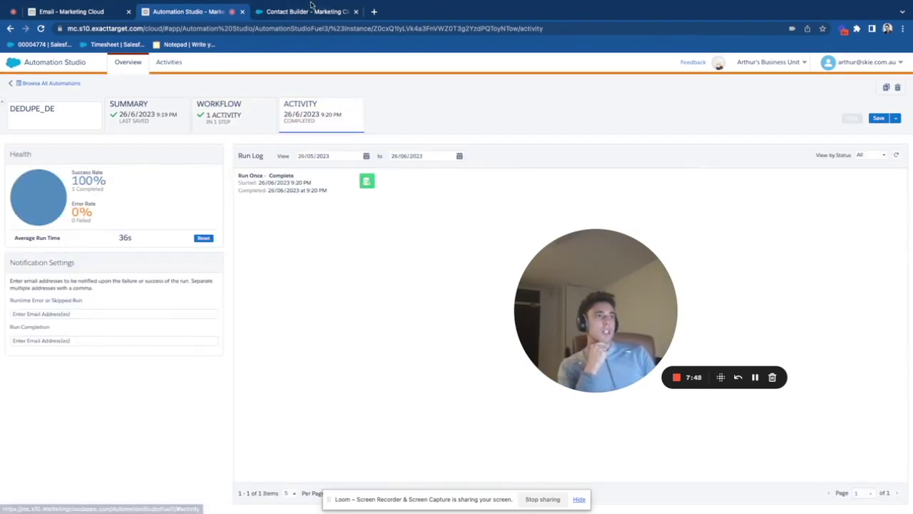
# Refresh the Deduplication folder's record counts and view DedupeDE's records.
pyautogui.click(309, 10)
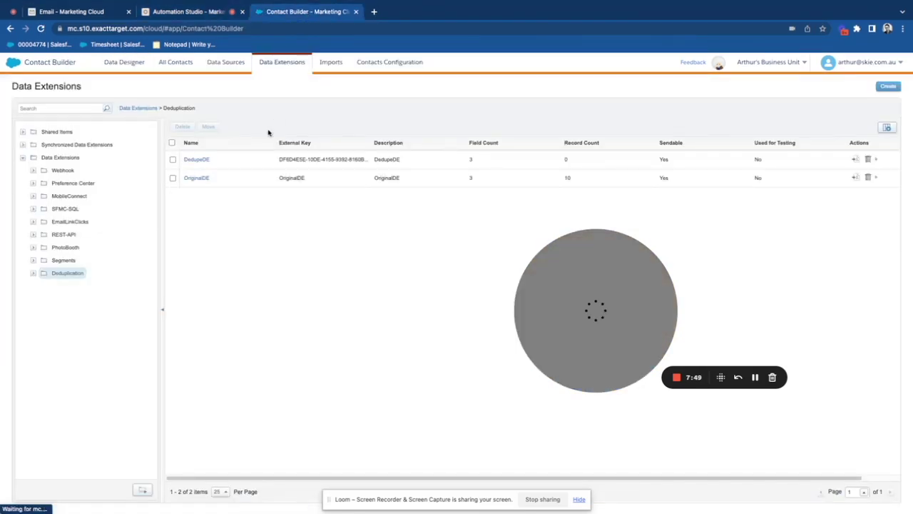
pyautogui.click(62, 273)
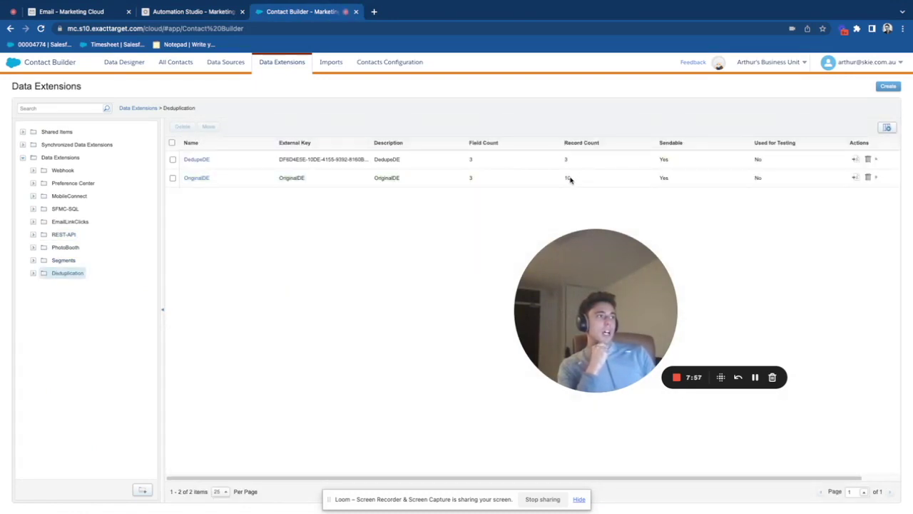
pyautogui.click(207, 160)
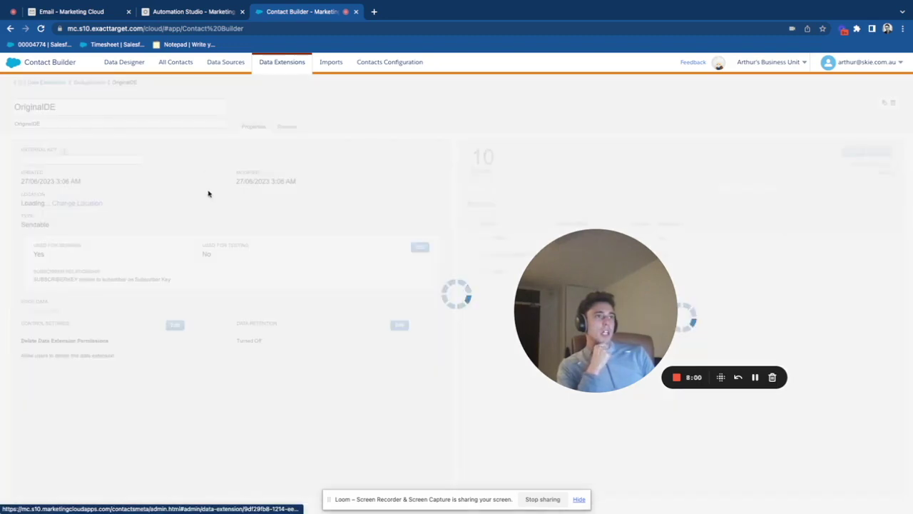
pyautogui.click(288, 128)
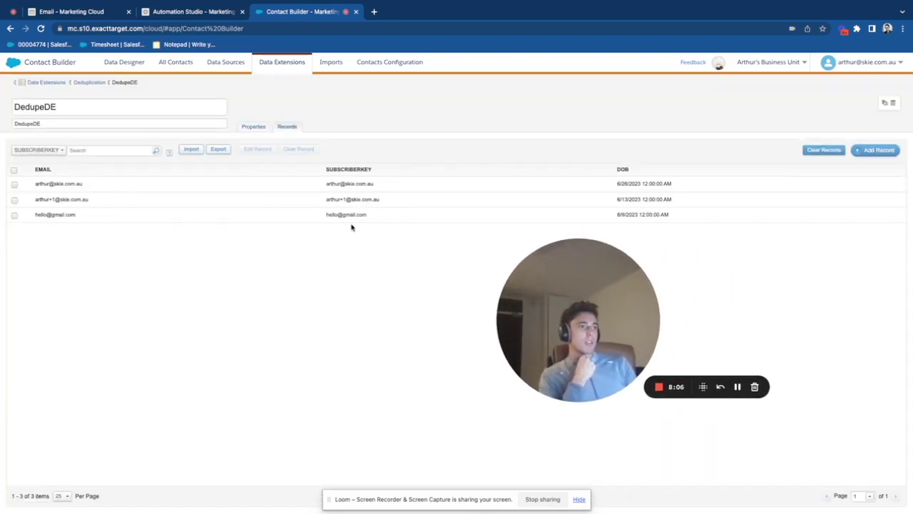
# Compare OriginalDE's 10 rows with repeated subscriber keys against DedupeDE's 3 unique records.
pyautogui.click(84, 84)
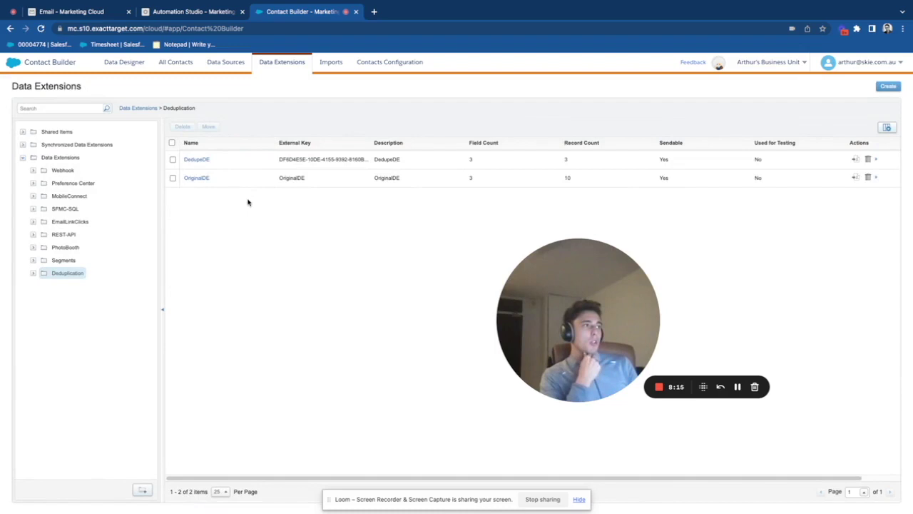
pyautogui.click(199, 178)
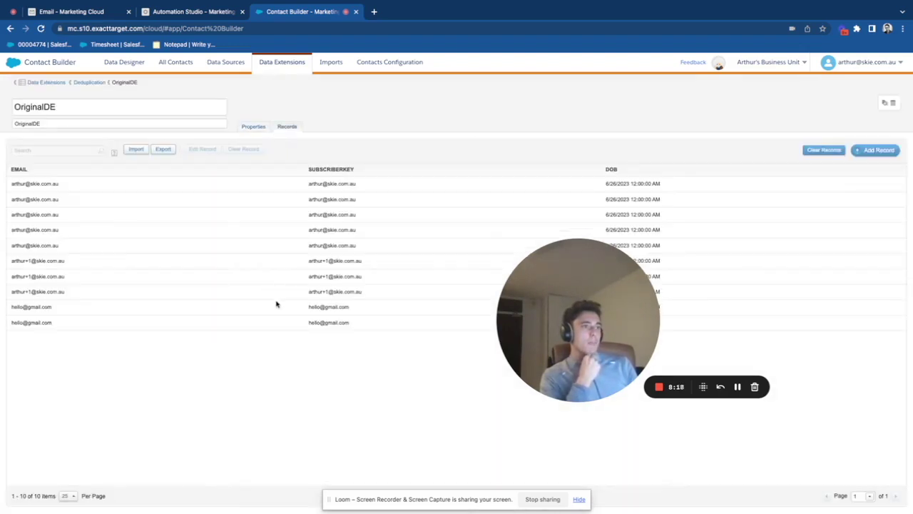
pyautogui.moveTo(340, 184); pyautogui.dragTo(362, 328)
pyautogui.click(100, 82)
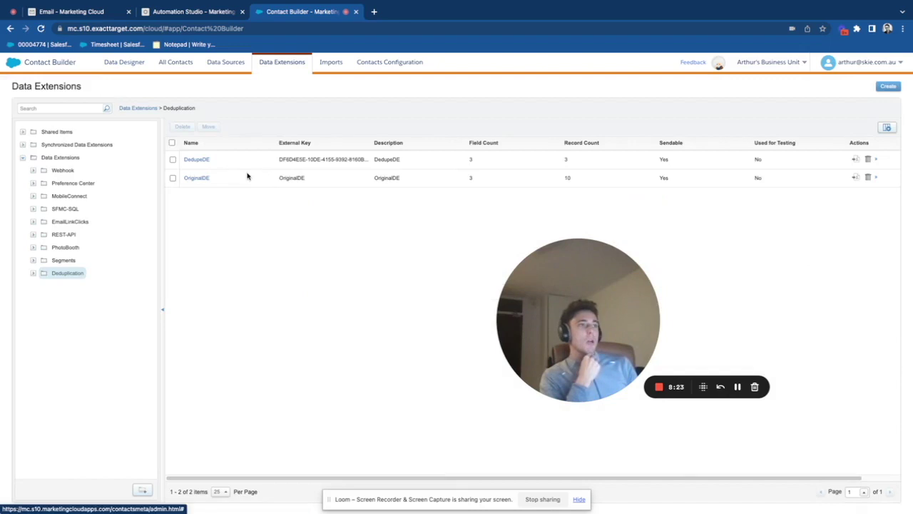
pyautogui.click(197, 160)
pyautogui.click(282, 127)
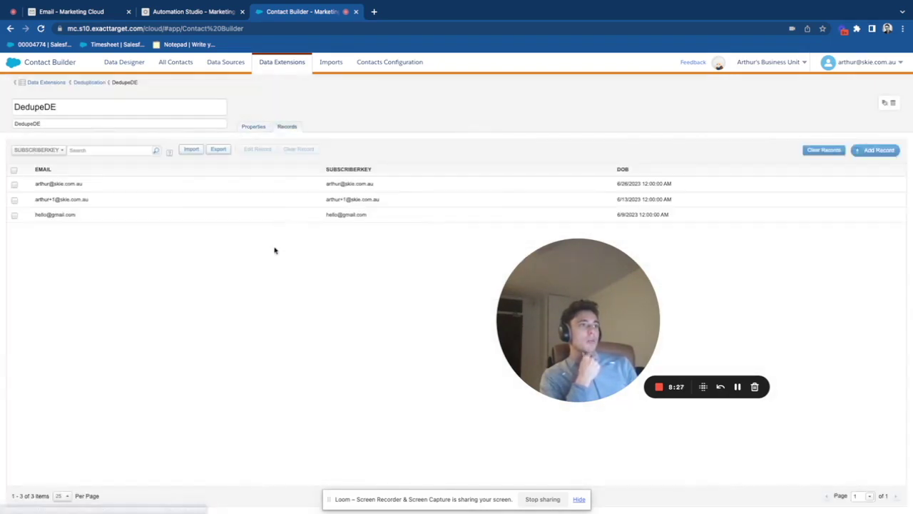